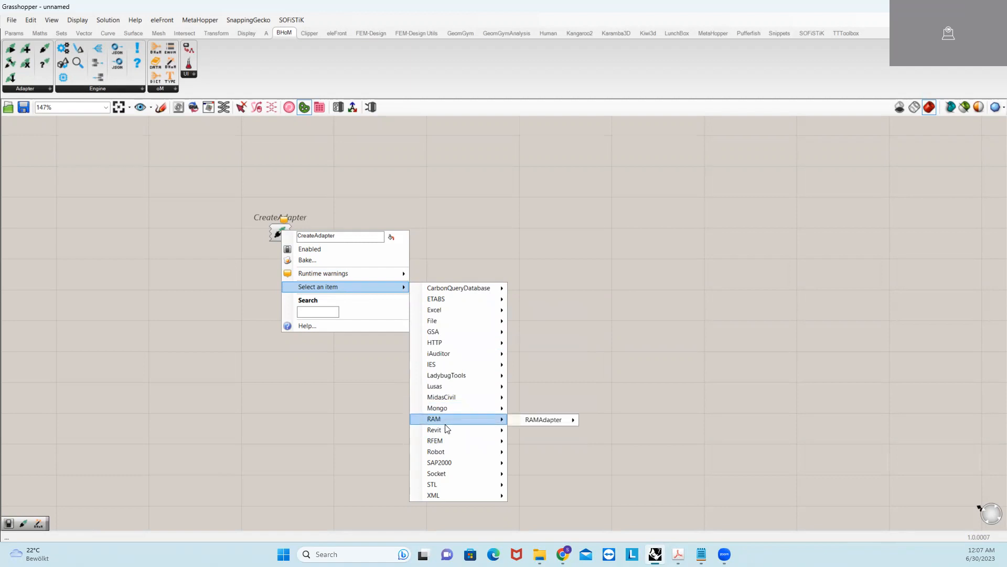
# - Set the CreateAdapter component to the ETABS17Adapter constructor and reposition it on the canvas
pyautogui.moveTo(450, 451)
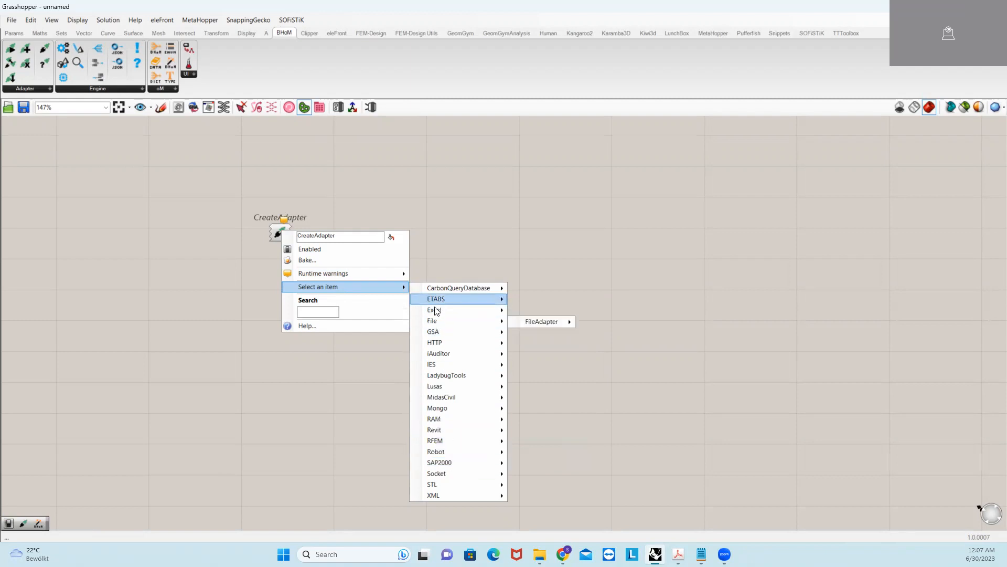
pyautogui.moveTo(450, 299)
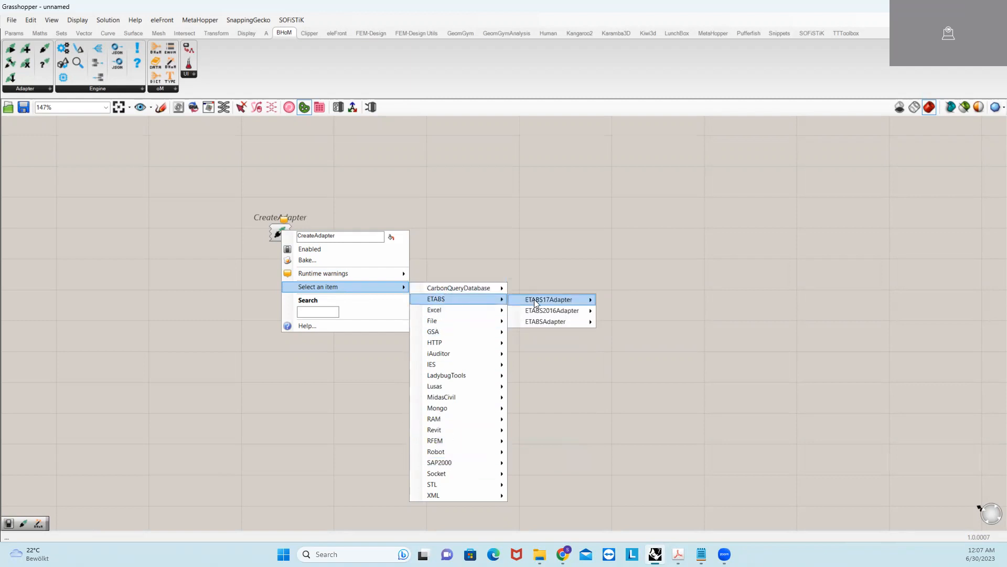
pyautogui.moveTo(551, 299)
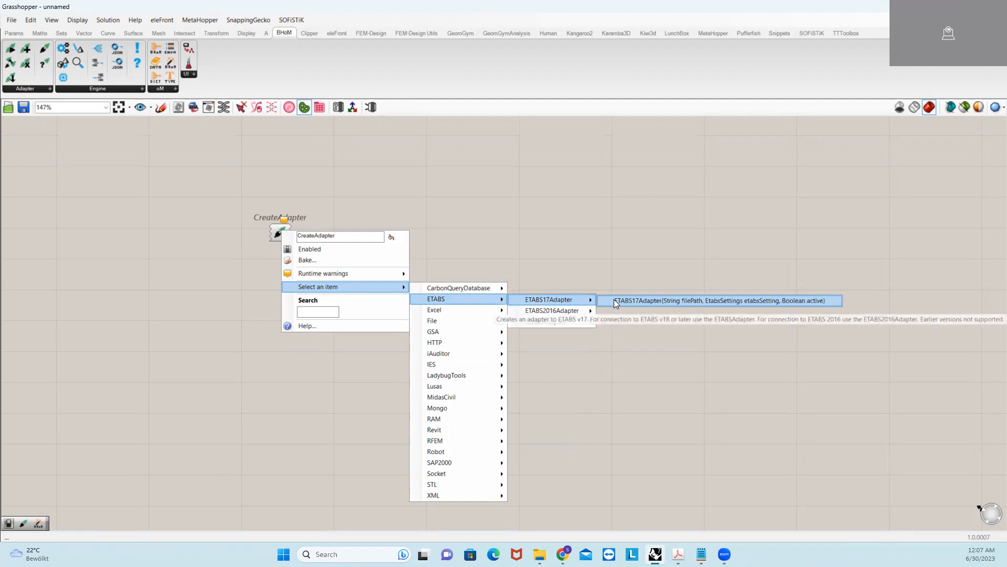
pyautogui.click(614, 301)
pyautogui.moveTo(279, 247); pyautogui.dragTo(380, 232)
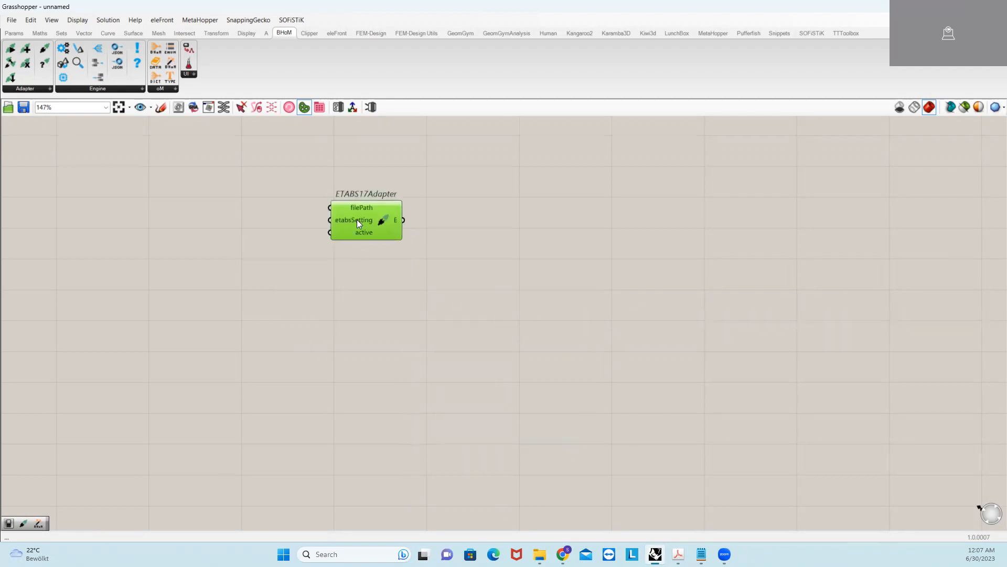
pyautogui.moveTo(363, 236)
pyautogui.moveTo(359, 211)
# - Add a BHoM Pull component to the right of the ETABS17Adapter, with their upper edges level
pyautogui.click(42, 89)
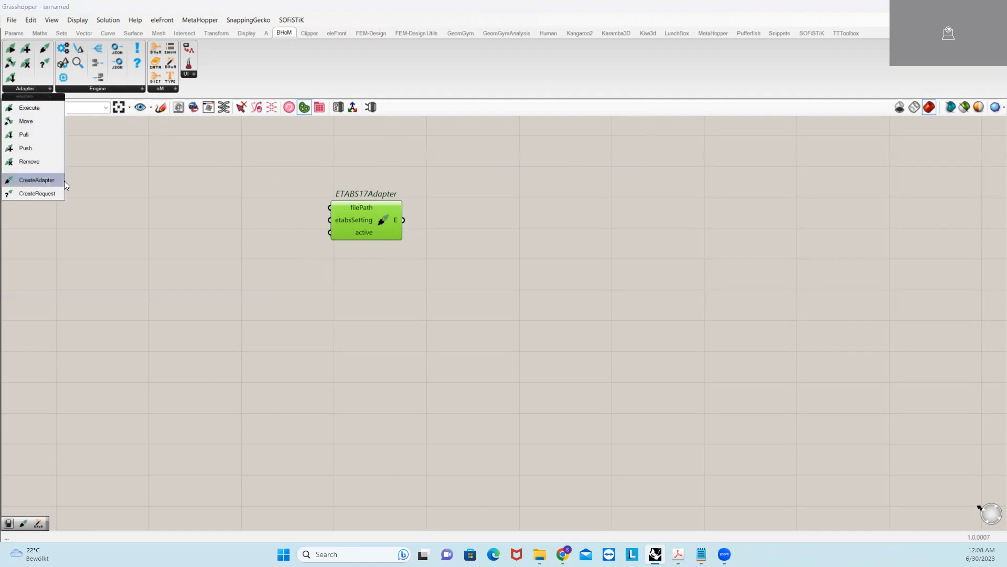
pyautogui.click(24, 134)
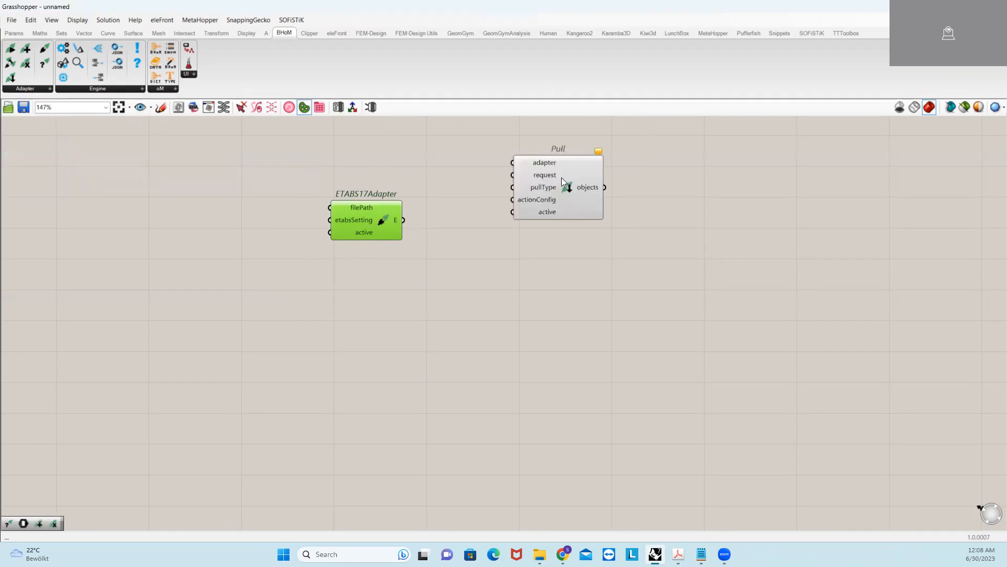
pyautogui.click(597, 231)
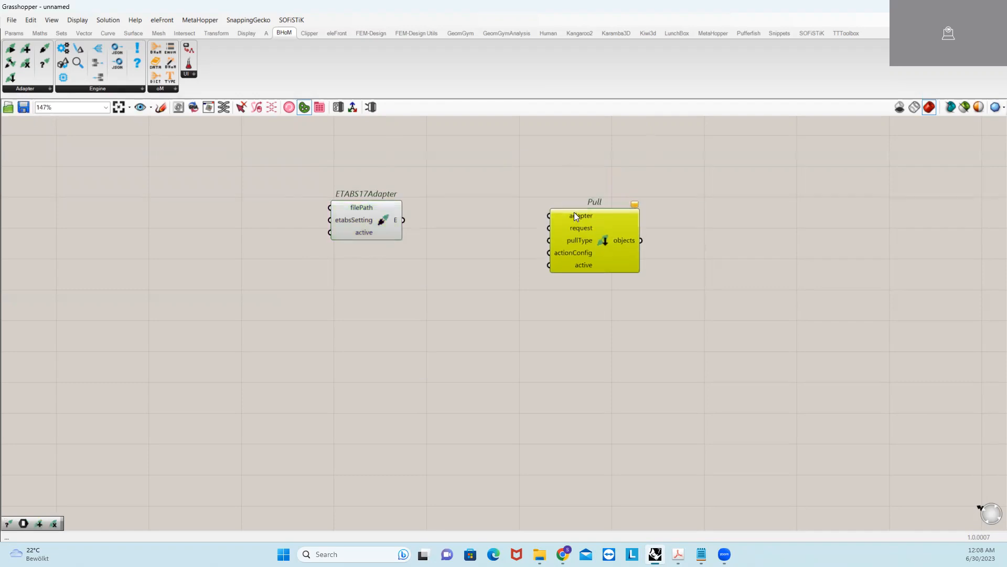
pyautogui.moveTo(579, 217); pyautogui.dragTo(605, 204)
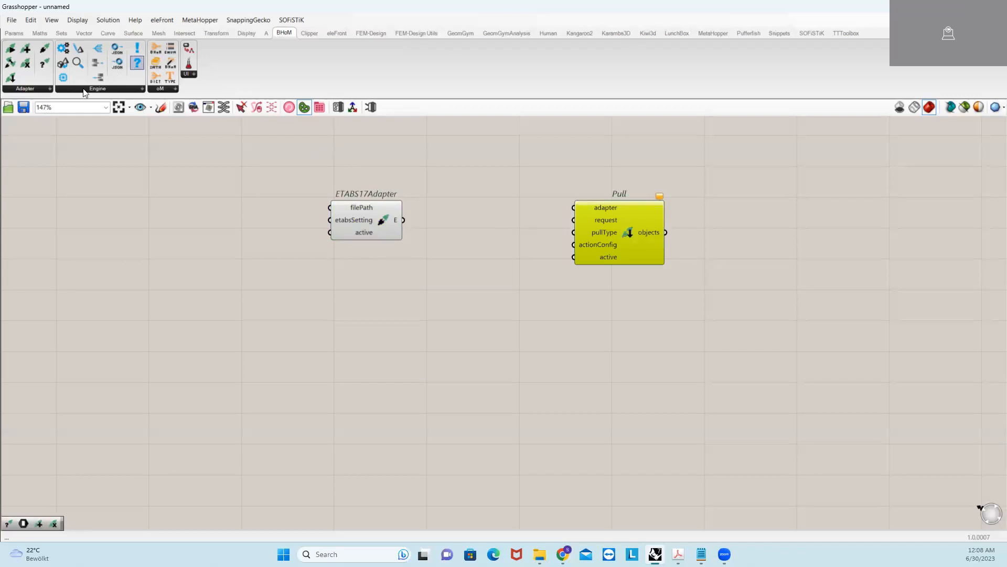
# - Add a BHoM Push component above Pull and space the two apart vertically
pyautogui.click(40, 88)
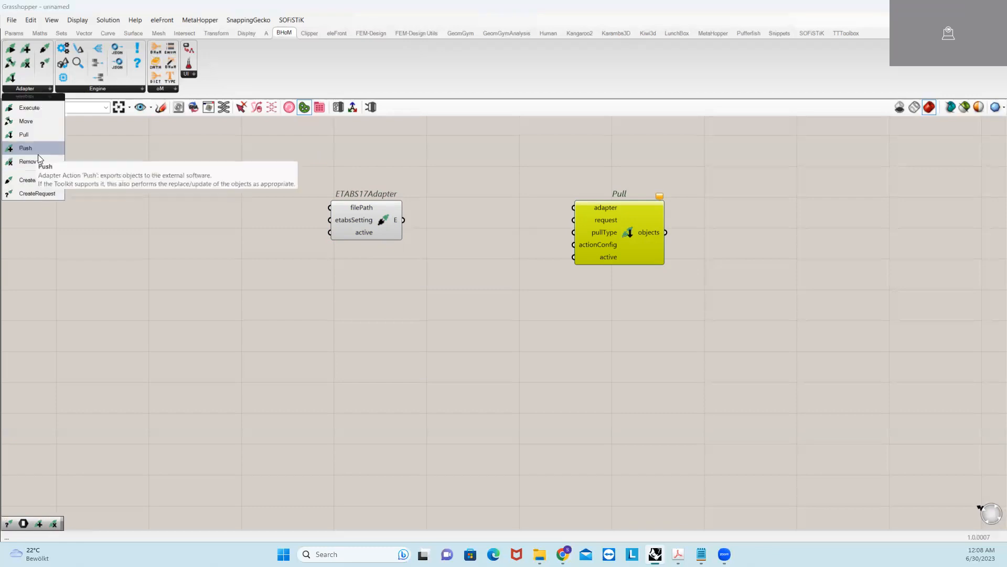
pyautogui.moveTo(45, 192); pyautogui.dragTo(36, 124)
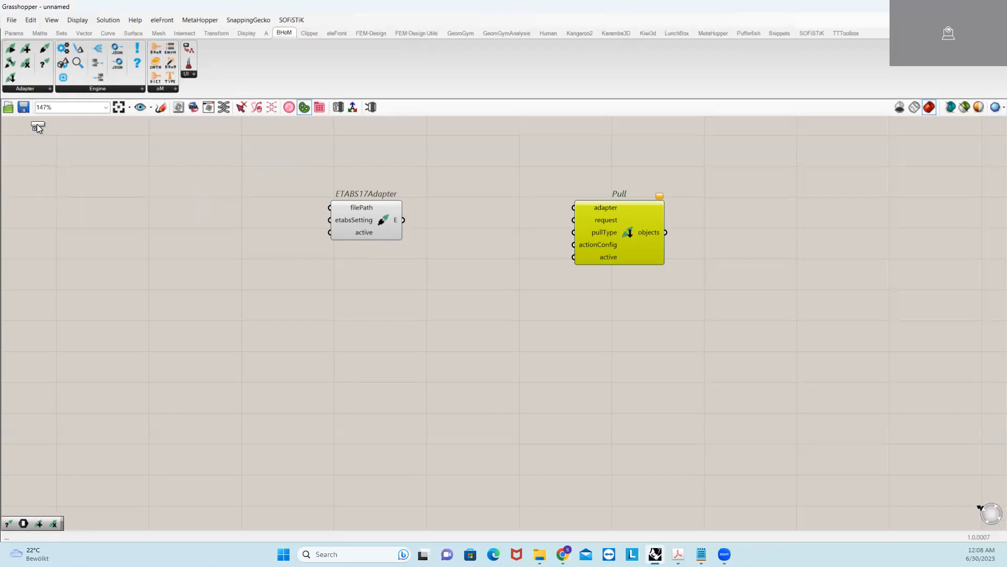
pyautogui.click(25, 88)
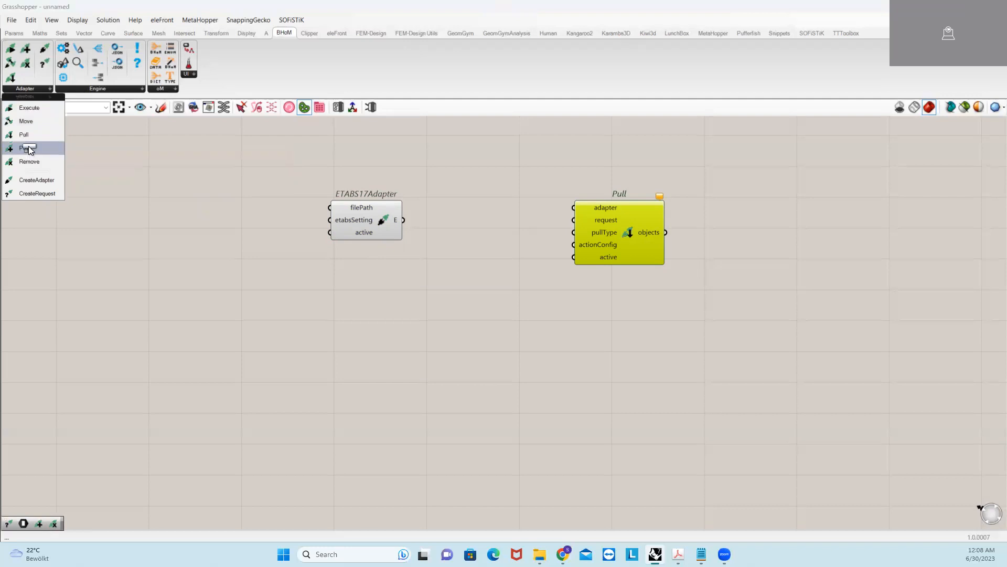
pyautogui.click(30, 149)
pyautogui.click(549, 169)
pyautogui.moveTo(549, 169); pyautogui.dragTo(600, 156)
pyautogui.moveTo(619, 210); pyautogui.dragTo(606, 225)
pyautogui.moveTo(588, 182); pyautogui.dragTo(588, 193)
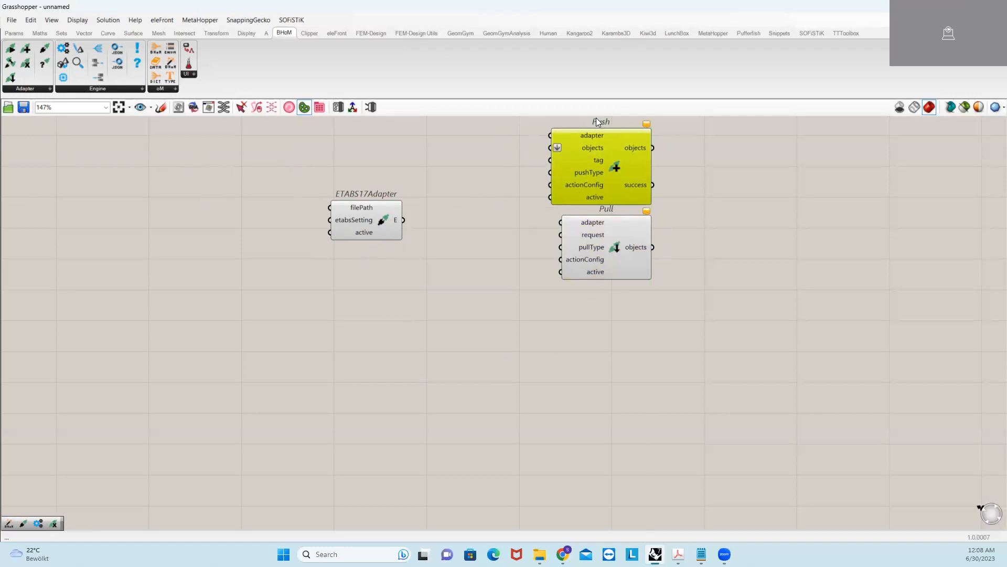
pyautogui.moveTo(603, 266); pyautogui.dragTo(603, 291)
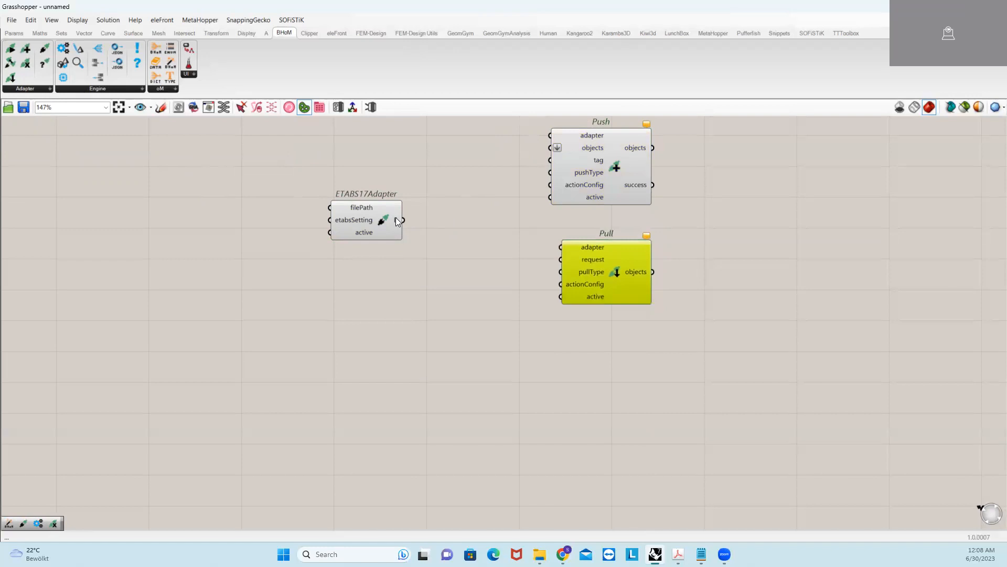
# - Connect the ETABS17Adapter output to the adapter inputs of both Push and Pull
pyautogui.moveTo(405, 220); pyautogui.dragTo(494, 173)
pyautogui.click(455, 121)
pyautogui.moveTo(404, 220); pyautogui.dragTo(550, 136)
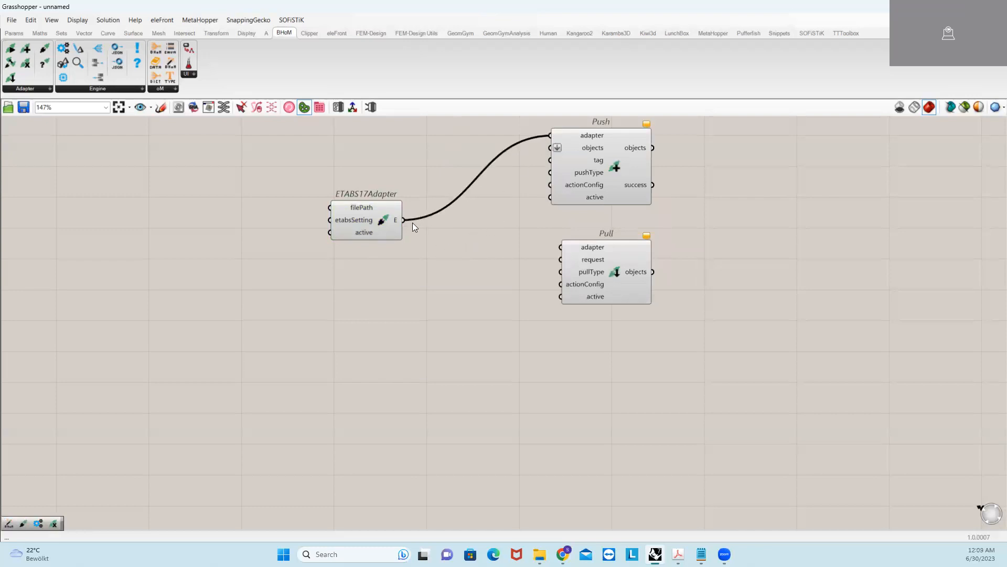
pyautogui.moveTo(404, 220)
pyautogui.mouseDown()
pyautogui.moveTo(556, 237)
pyautogui.moveTo(561, 247)
pyautogui.mouseUp()
# - Add a CreateRequest component below the ETABS17Adapter and set it to PierAndSpandrelForceRequest
pyautogui.click(25, 89)
pyautogui.moveTo(43, 192); pyautogui.dragTo(309, 289)
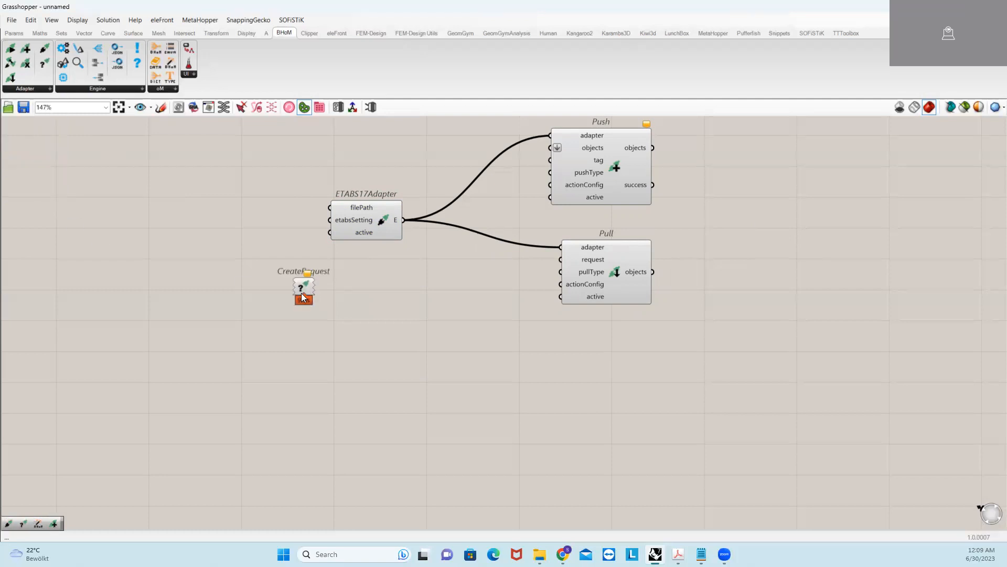
pyautogui.rightClick(302, 283)
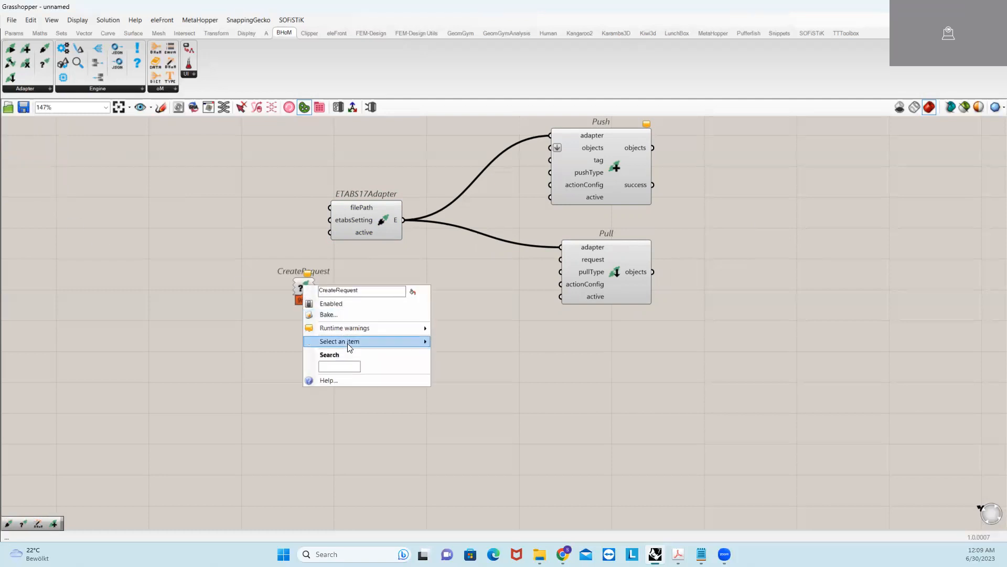
pyautogui.moveTo(387, 341)
pyautogui.moveTo(452, 344)
pyautogui.moveTo(525, 344)
pyautogui.moveTo(575, 343)
pyautogui.moveTo(637, 344)
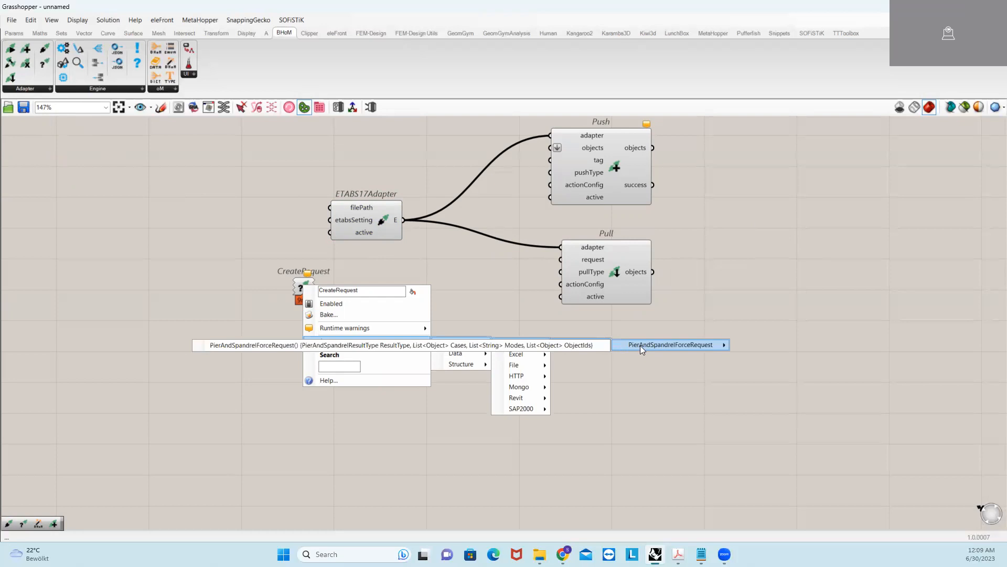
pyautogui.click(577, 344)
pyautogui.moveTo(287, 280); pyautogui.dragTo(330, 329)
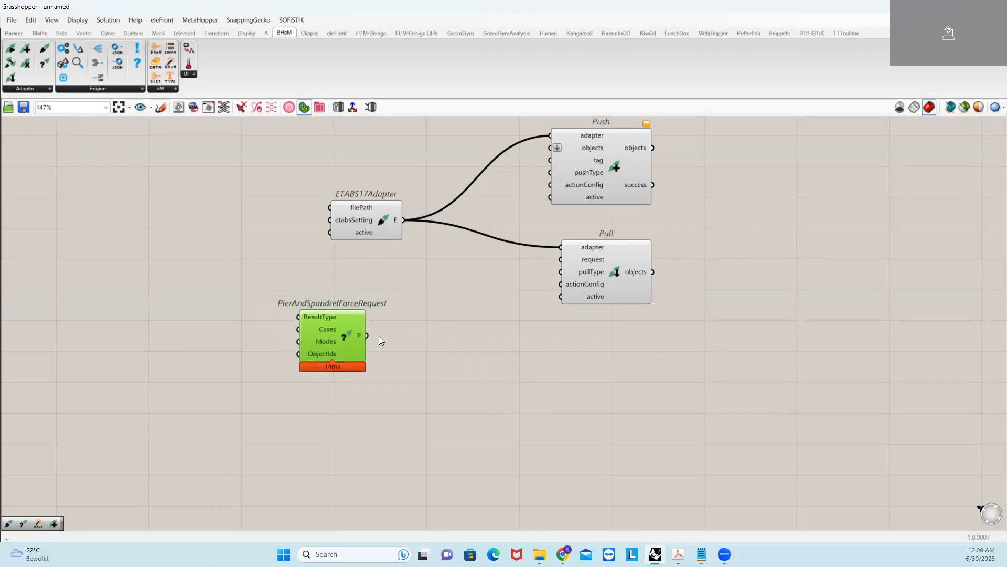
# - Connect the PierAndSpandrelForceRequest output to Pull's request input and line the component up beneath the ETABS17Adapter
pyautogui.moveTo(465, 293); pyautogui.dragTo(560, 259)
pyautogui.moveTo(319, 334); pyautogui.dragTo(351, 321)
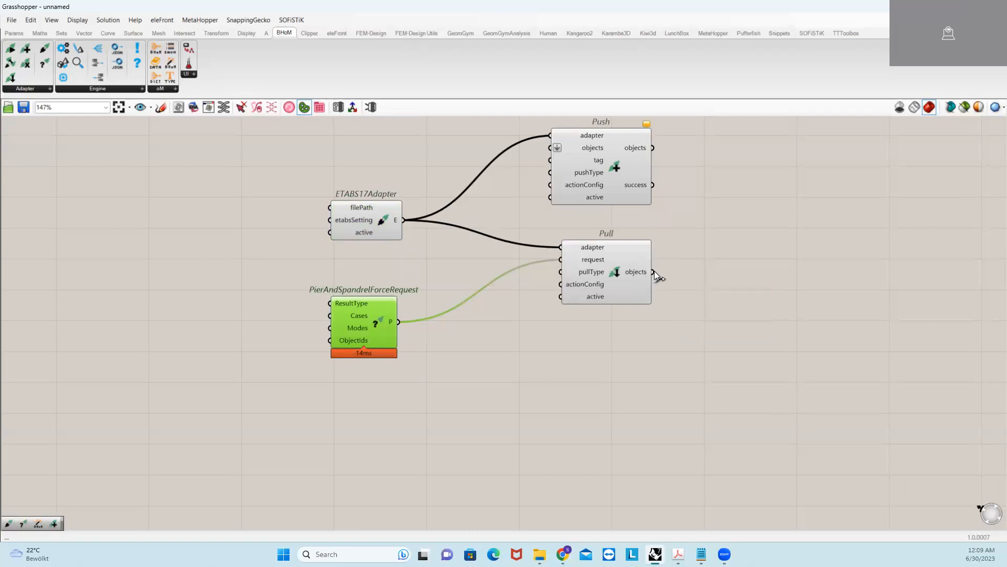
pyautogui.moveTo(653, 272); pyautogui.dragTo(743, 220)
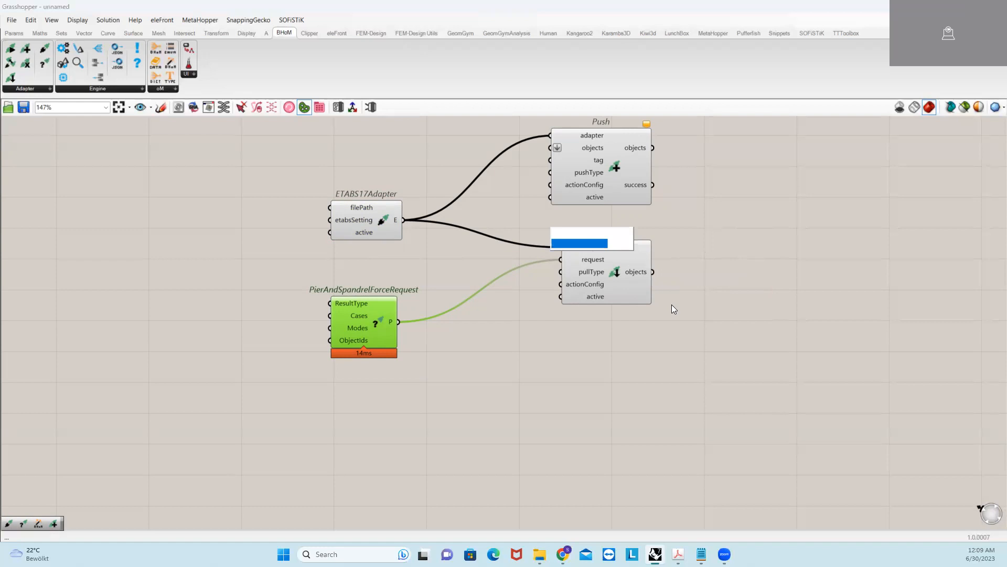
pyautogui.click(462, 267)
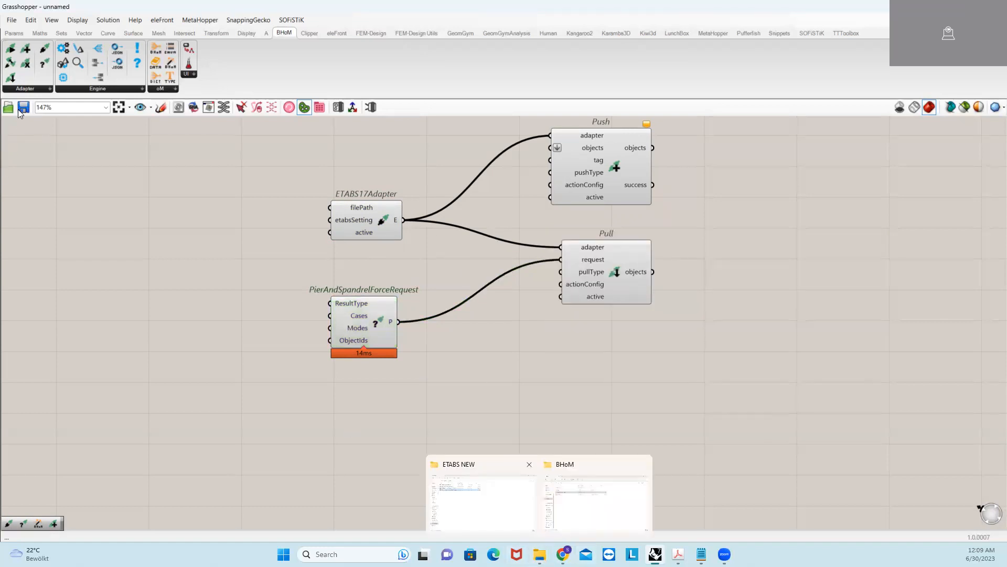
# - Add a BHoM Execute component below Pull
pyautogui.click(25, 89)
pyautogui.moveTo(29, 107); pyautogui.dragTo(571, 377)
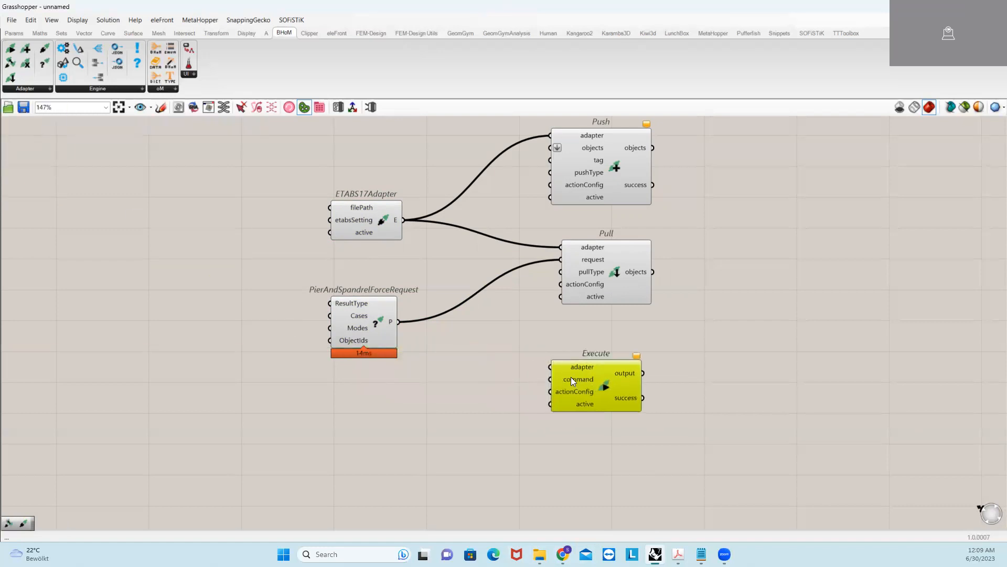
pyautogui.rightClick(570, 377)
pyautogui.moveTo(571, 380)
# - Feed an Analyse command into Execute's command input and connect the ETABS17Adapter output to its adapter input
pyautogui.moveTo(551, 379); pyautogui.dragTo(516, 384)
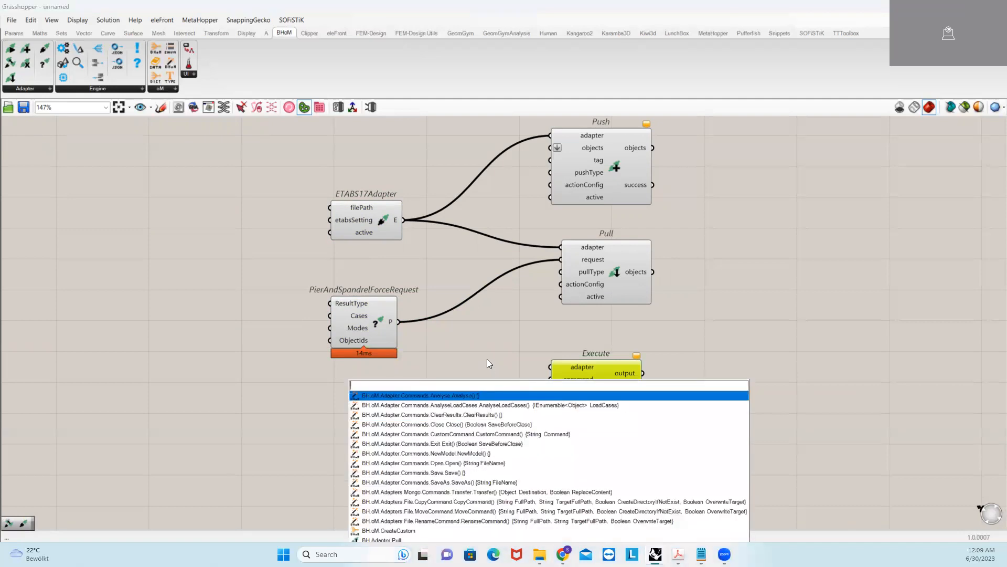
pyautogui.click(414, 396)
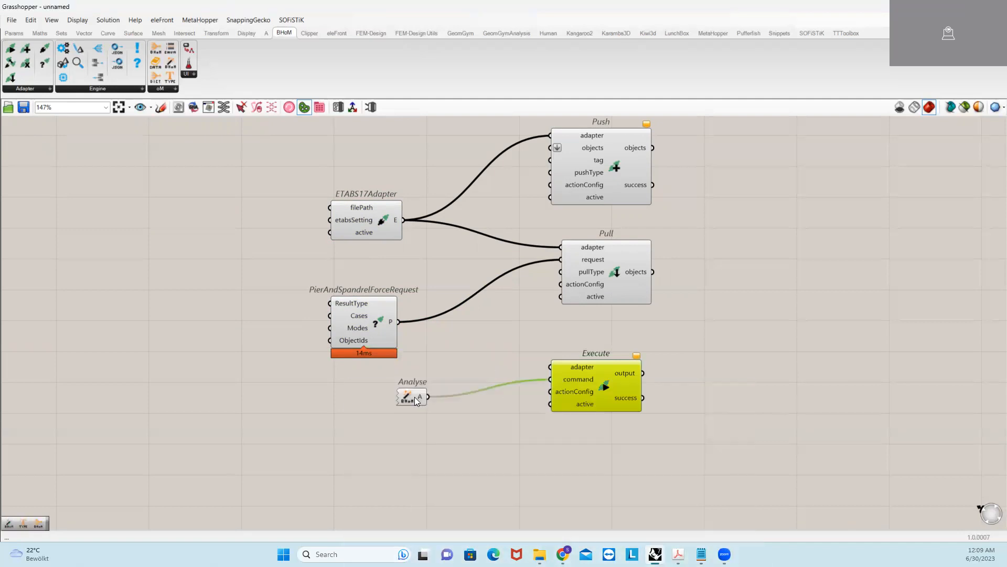
pyautogui.moveTo(414, 396); pyautogui.dragTo(494, 380)
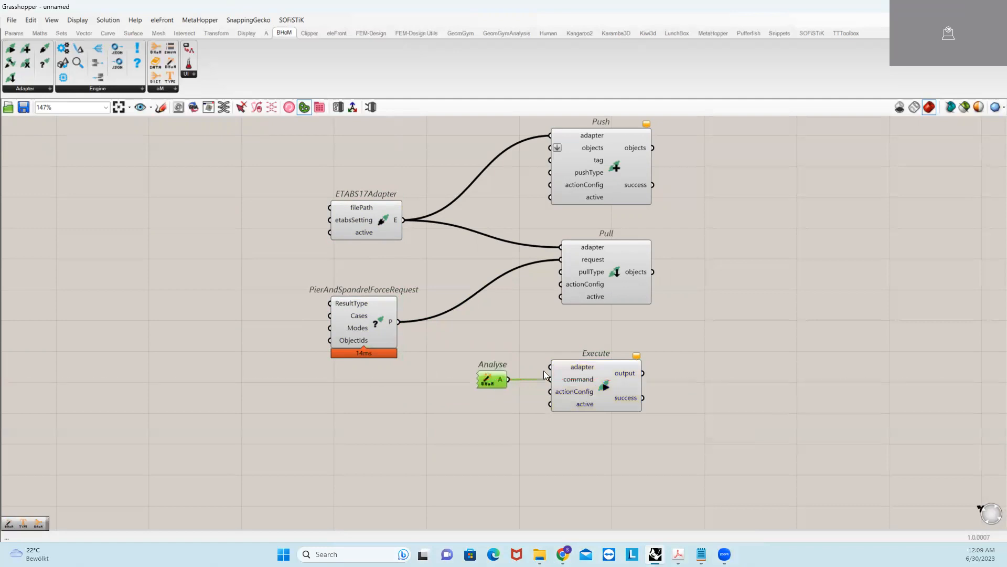
pyautogui.moveTo(403, 220); pyautogui.dragTo(551, 367)
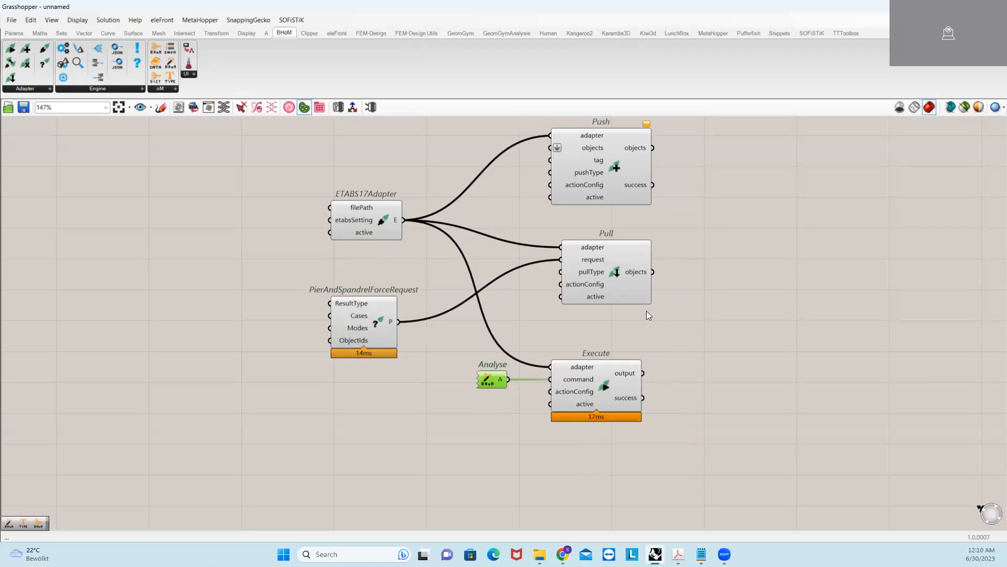
pyautogui.moveTo(562, 407)
# - Switch to BHoM_Intro.pdf in Adobe Acrobat and view the Engine Components slide on page 6
pyautogui.click(678, 554)
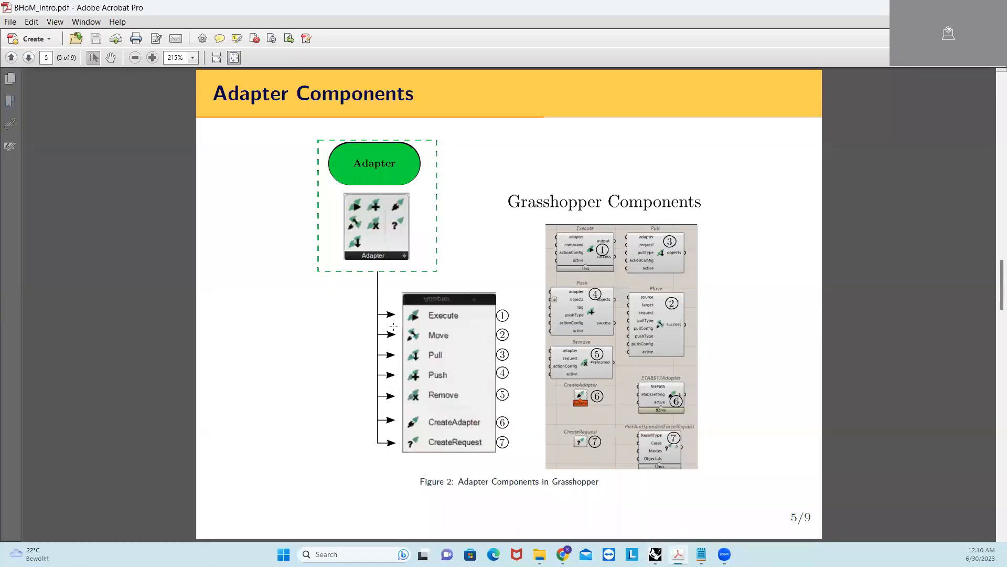
pyautogui.scroll(-4, 395, 325)
pyautogui.scroll(2, 395, 324)
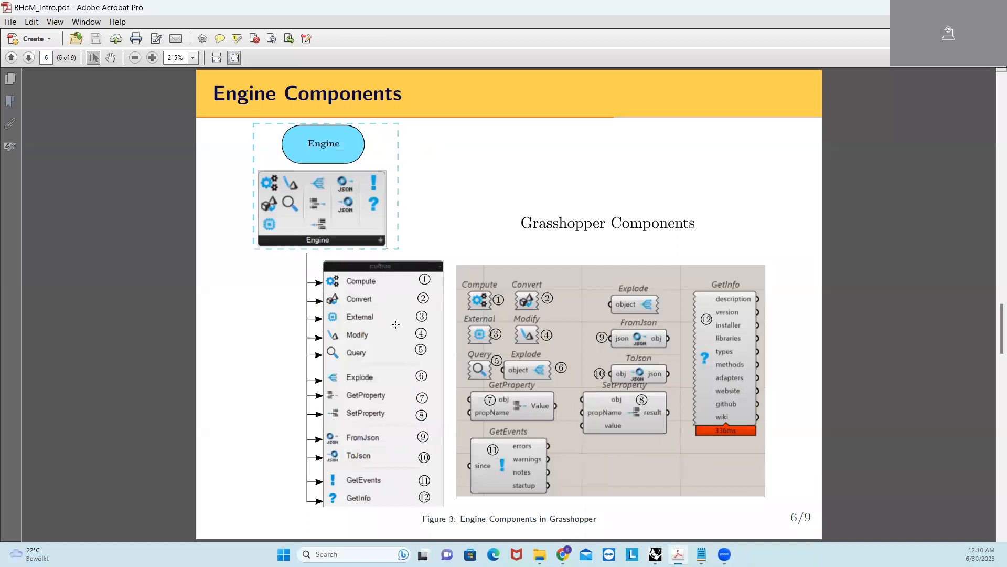
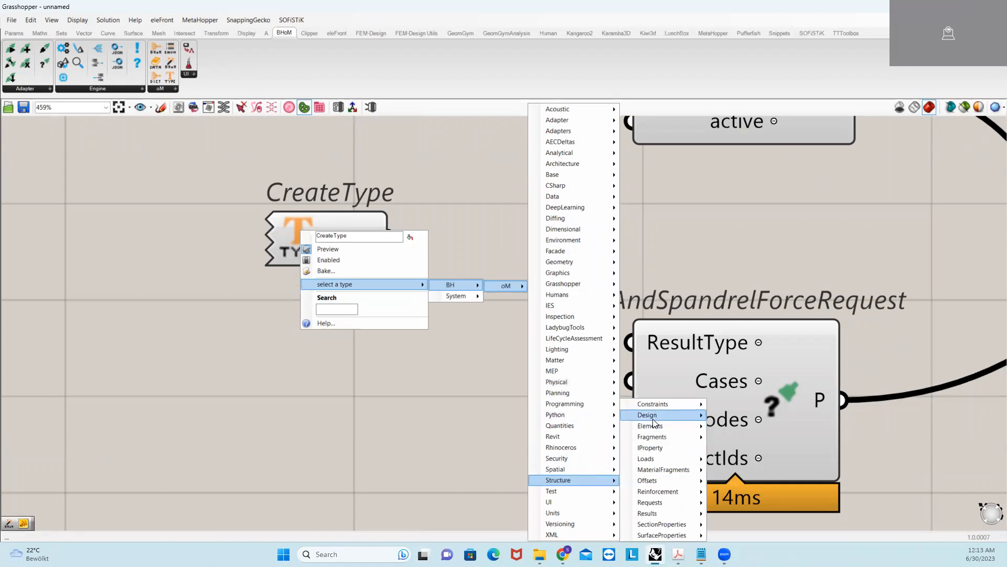
# - Set CreateType to the structural Bar type and connect it to Pull's request input in place of the force request
pyautogui.moveTo(657, 428)
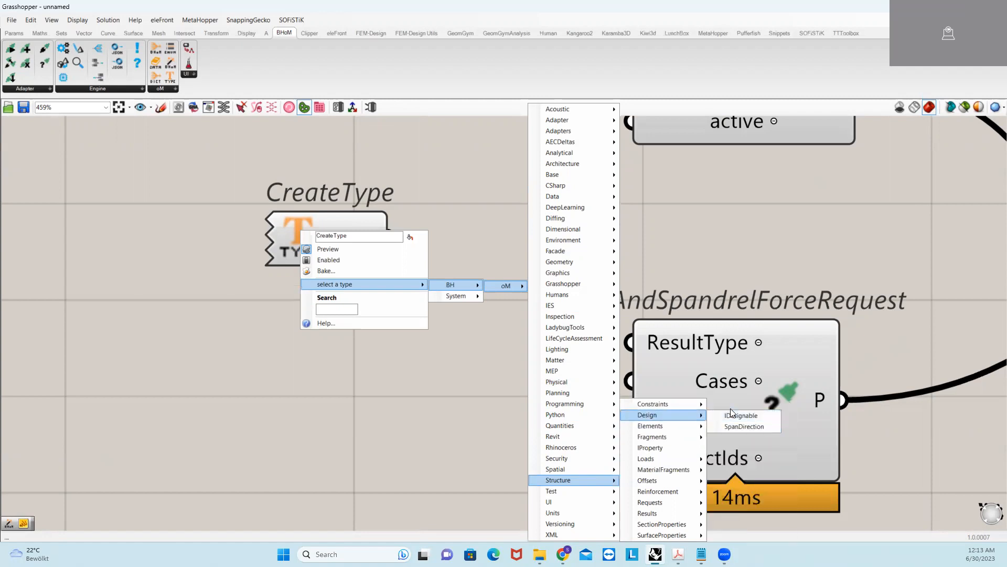
pyautogui.click(721, 405)
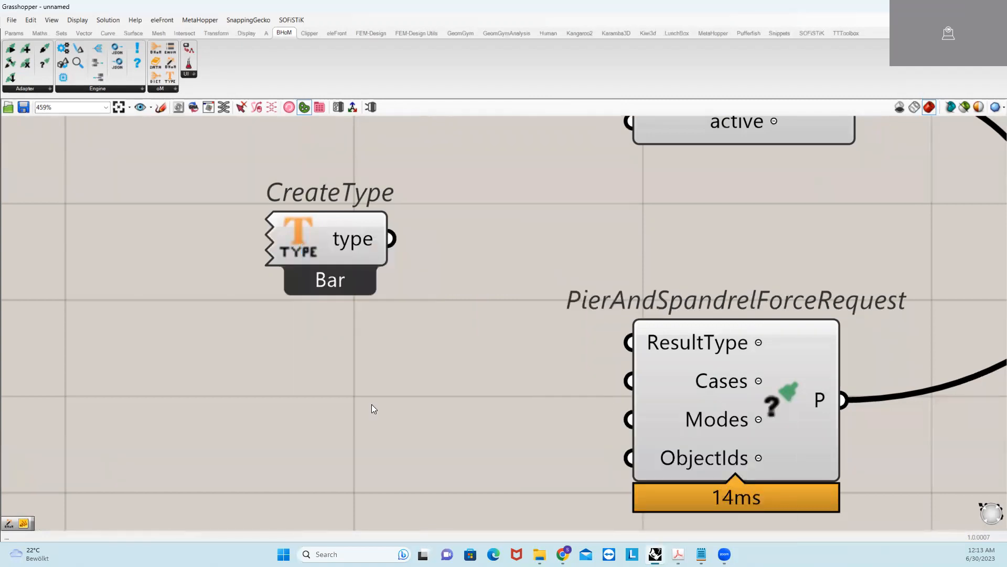
pyautogui.scroll(-5, 415, 270)
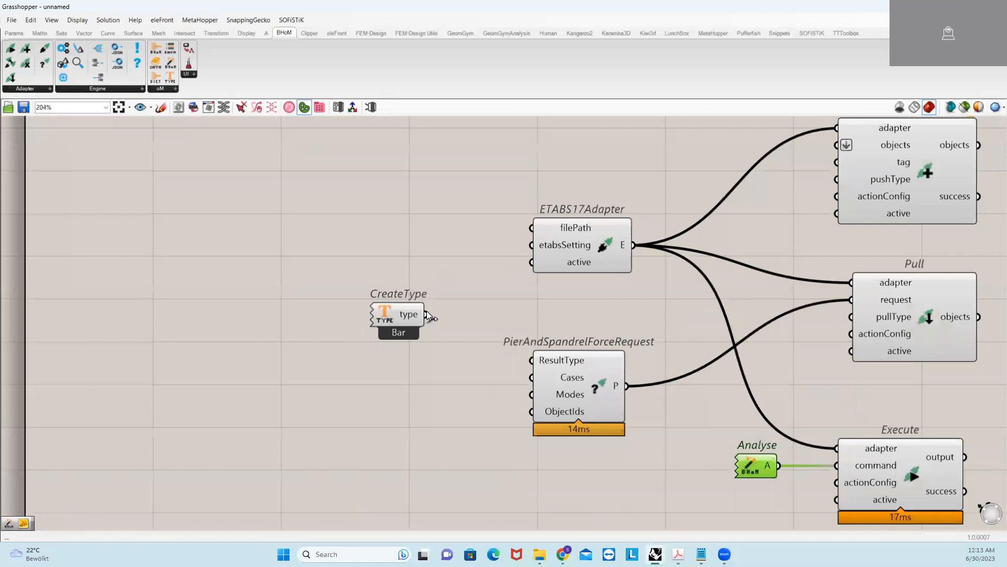
pyautogui.moveTo(425, 313); pyautogui.dragTo(842, 297)
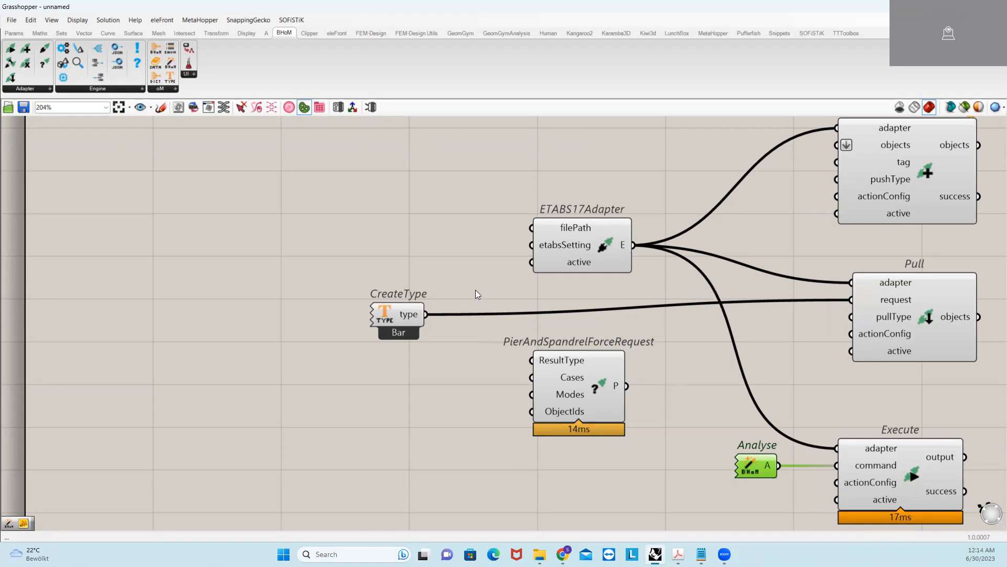
pyautogui.moveTo(404, 327); pyautogui.dragTo(325, 304)
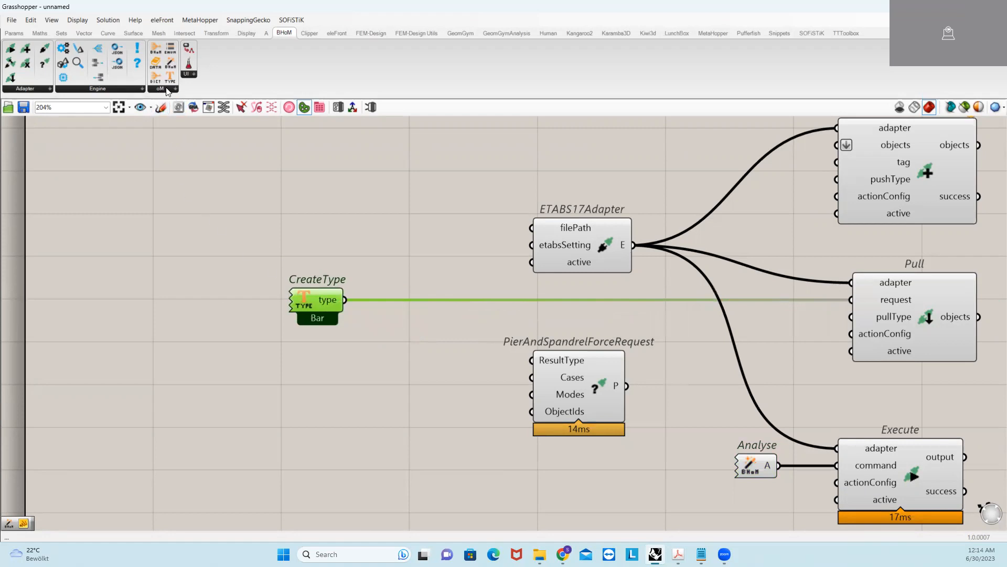
# - Add a BHoM CreateObject component above CreateType
pyautogui.click(170, 65)
pyautogui.click(298, 170)
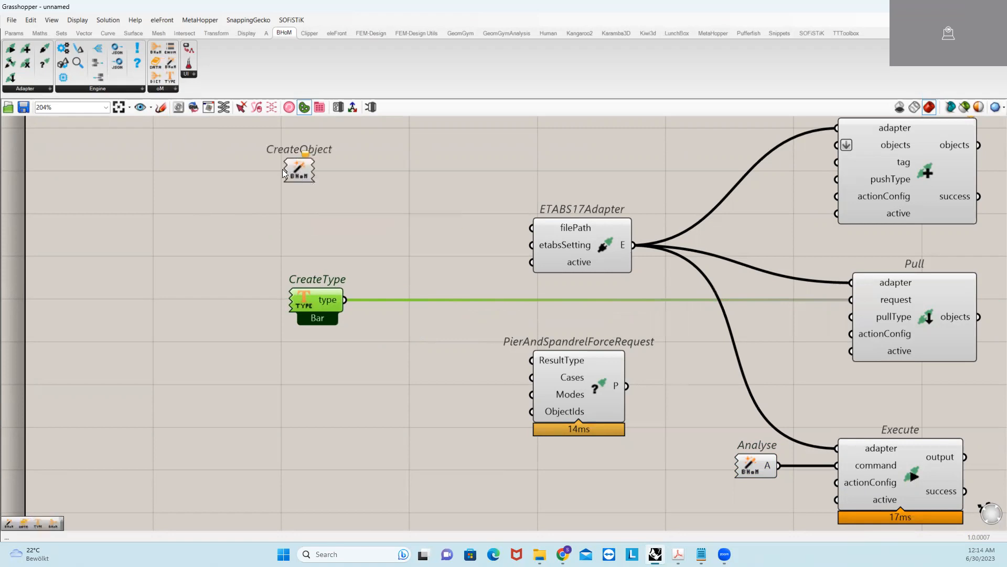
# - Set CreateObject to the structural Bar defined by StartNode and EndNode, and connect its output to Push's objects input
pyautogui.rightClick(296, 167)
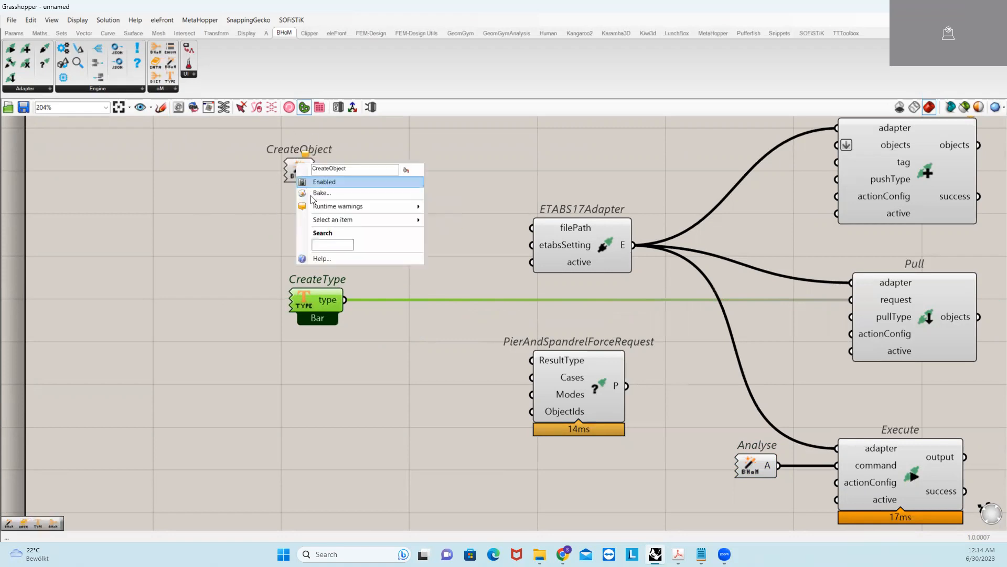
pyautogui.write('bar')
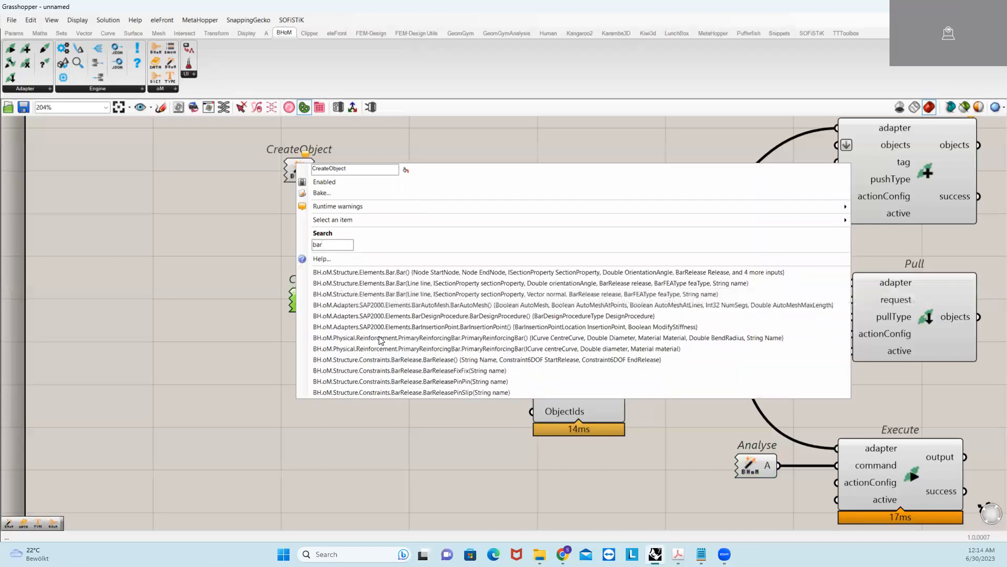
pyautogui.click(402, 273)
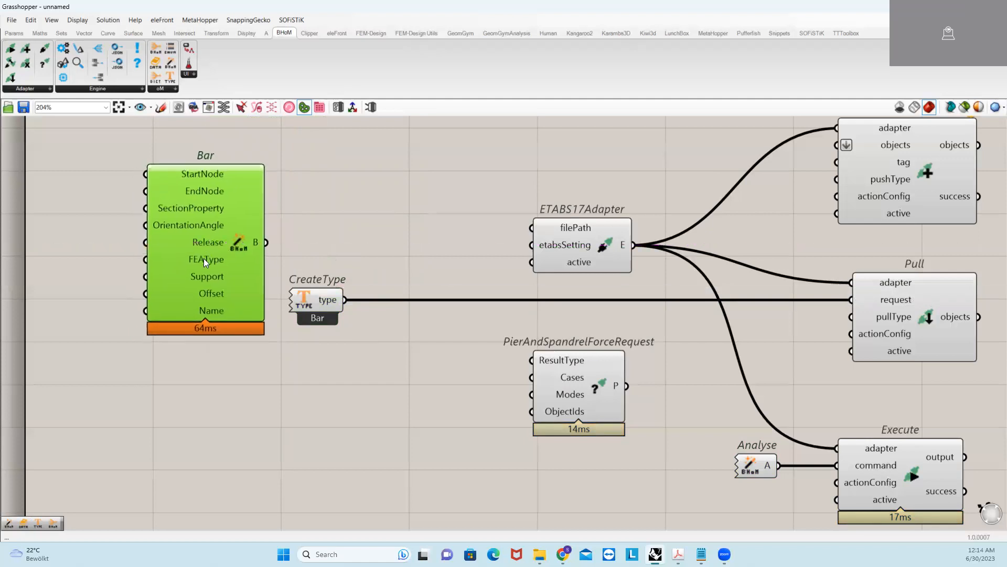
pyautogui.moveTo(236, 261); pyautogui.dragTo(221, 318, button='right')
pyautogui.moveTo(242, 236); pyautogui.dragTo(295, 170)
pyautogui.moveTo(345, 236); pyautogui.dragTo(464, 286, button='right')
pyautogui.moveTo(415, 290); pyautogui.dragTo(386, 240)
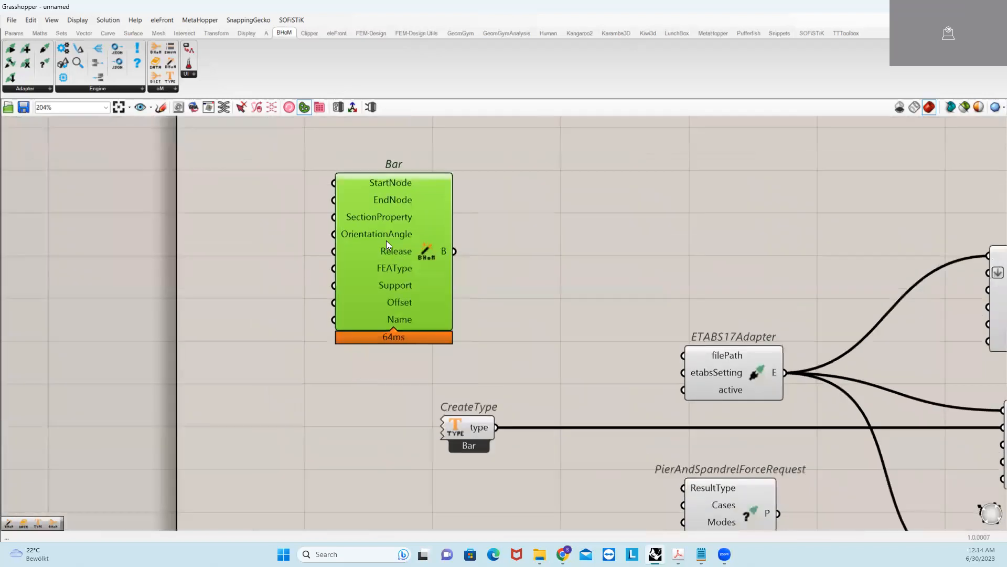
pyautogui.scroll(-3, 403, 235)
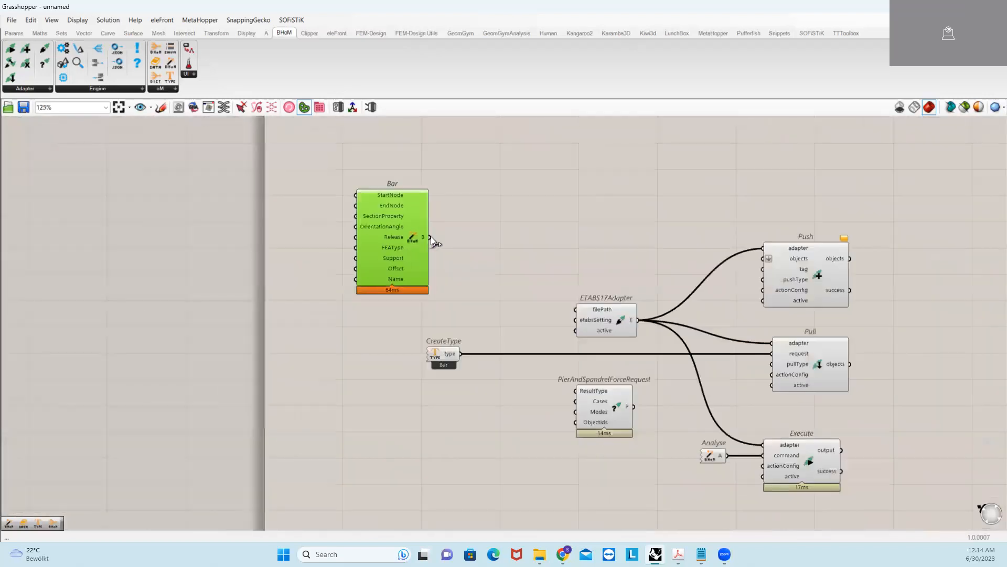
pyautogui.moveTo(430, 237); pyautogui.dragTo(762, 258)
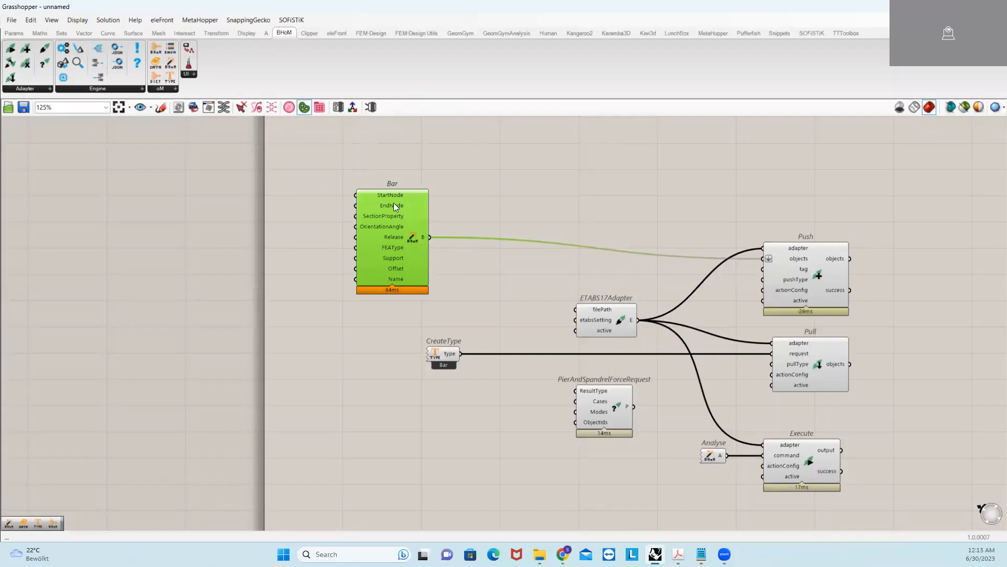
# - Add a Merge component between Bar and Push, feeding Bar into Data 1 and the merged Result into Push's objects input
pyautogui.doubleClick(478, 202)
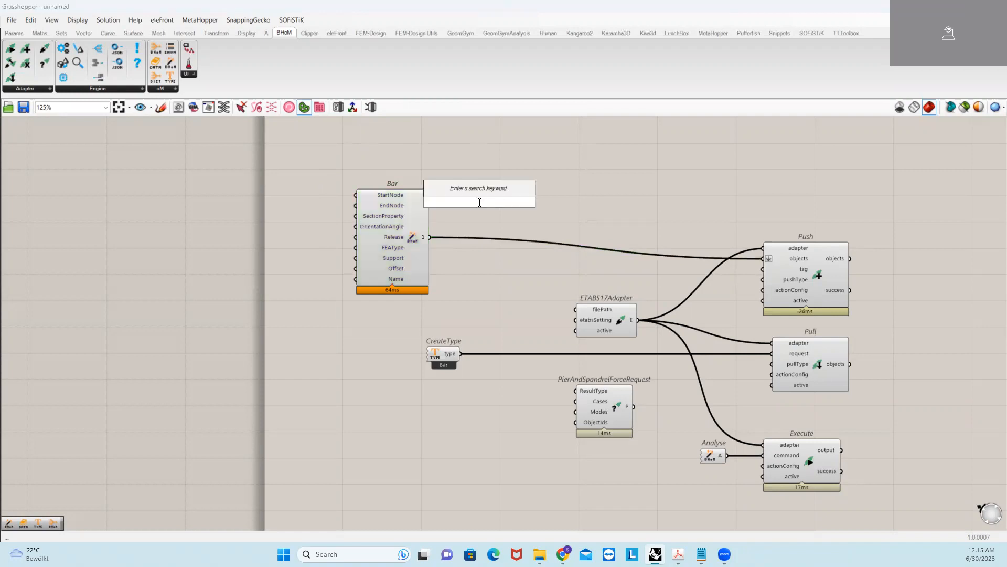
pyautogui.write('merge')
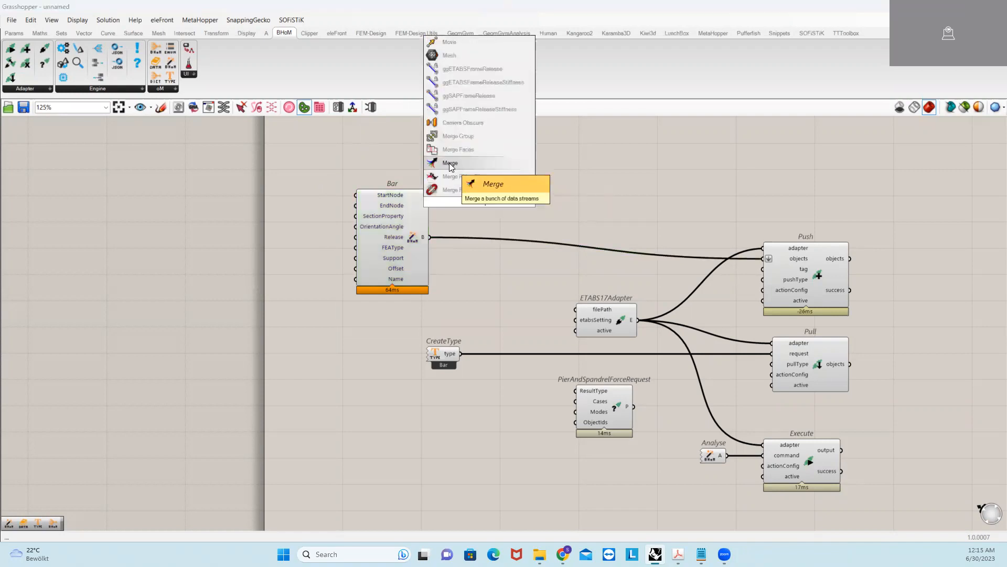
pyautogui.press('Return')
pyautogui.moveTo(481, 205); pyautogui.dragTo(541, 185)
pyautogui.moveTo(429, 230); pyautogui.dragTo(439, 186)
pyautogui.moveTo(429, 238); pyautogui.dragTo(763, 259)
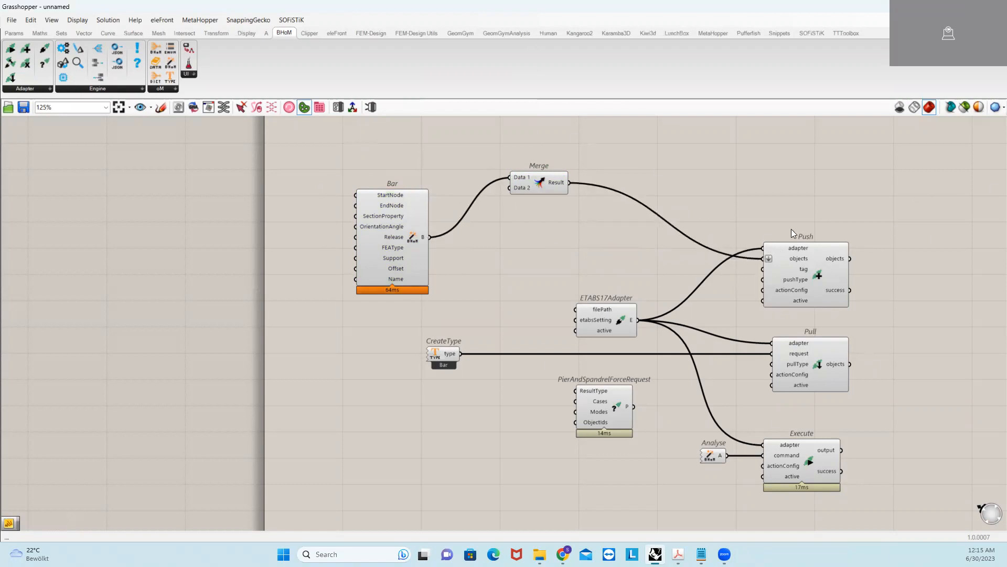
pyautogui.moveTo(480, 245); pyautogui.dragTo(599, 245, button='right')
pyautogui.moveTo(530, 235); pyautogui.dragTo(538, 213)
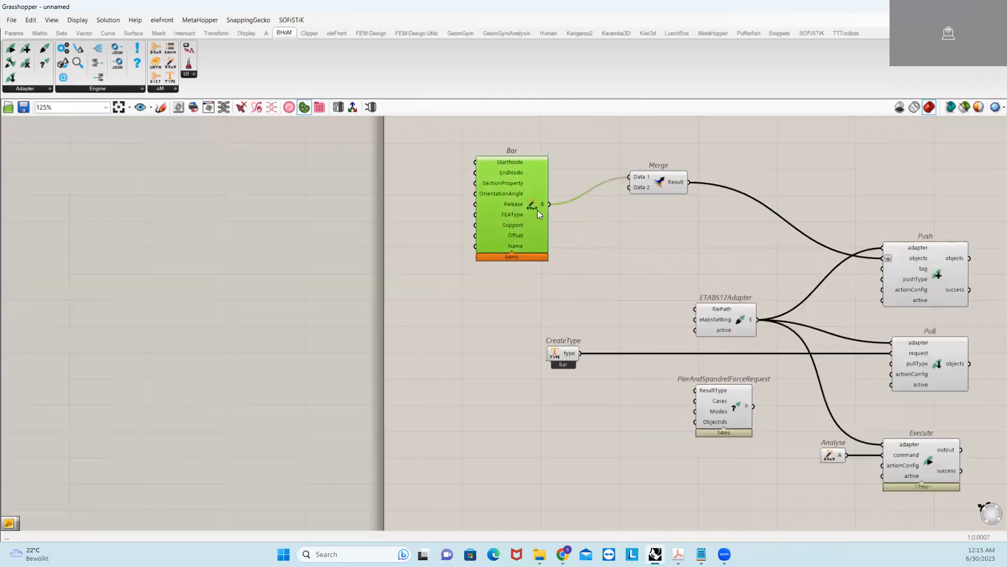
pyautogui.moveTo(661, 261); pyautogui.dragTo(609, 272, button='right')
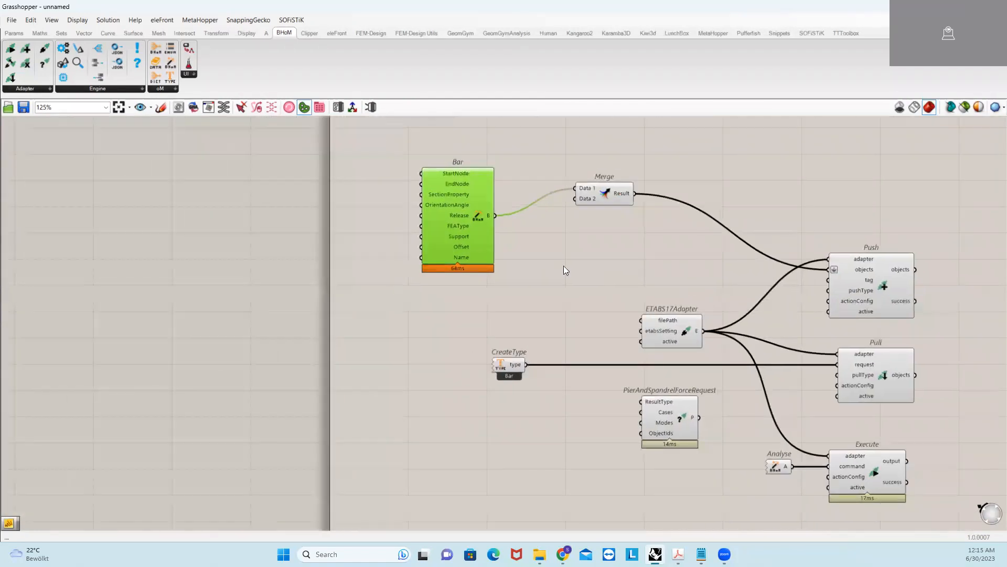
# - Add a CreateData component below Bar and set it to the Concrete dataset in the structural MaterialsUSA library
pyautogui.click(156, 88)
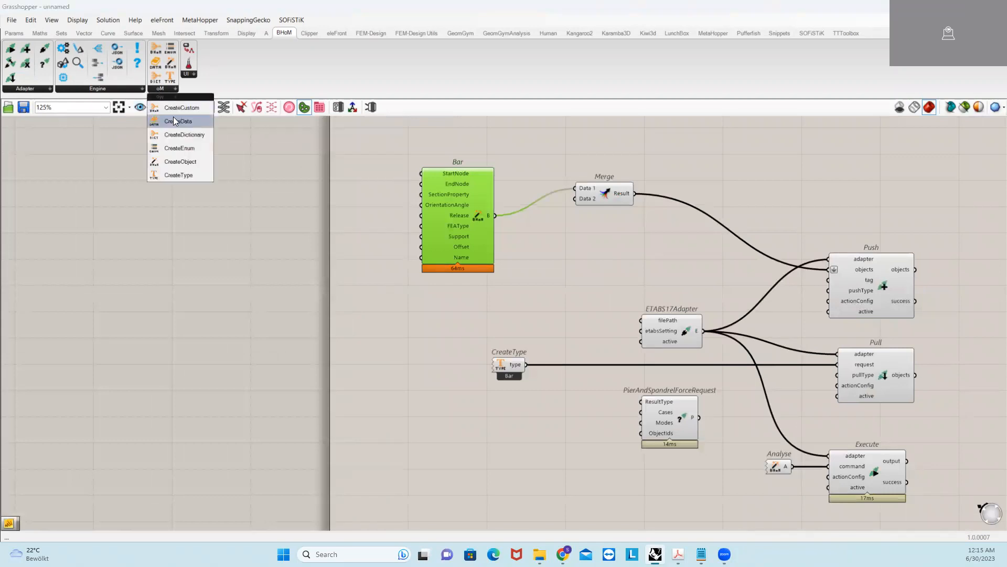
pyautogui.moveTo(178, 119); pyautogui.dragTo(430, 338)
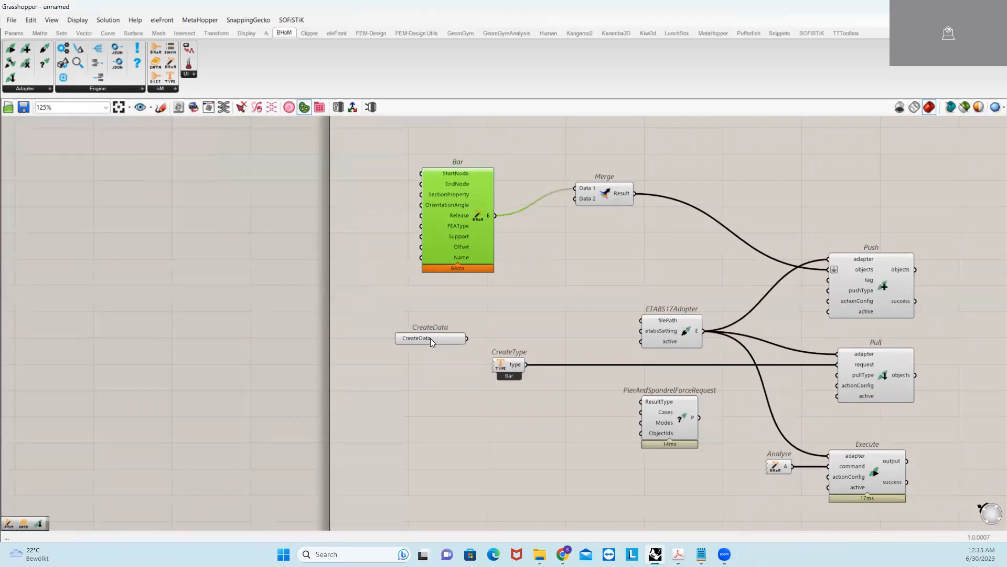
pyautogui.scroll(5, 427, 341)
pyautogui.rightClick(422, 334)
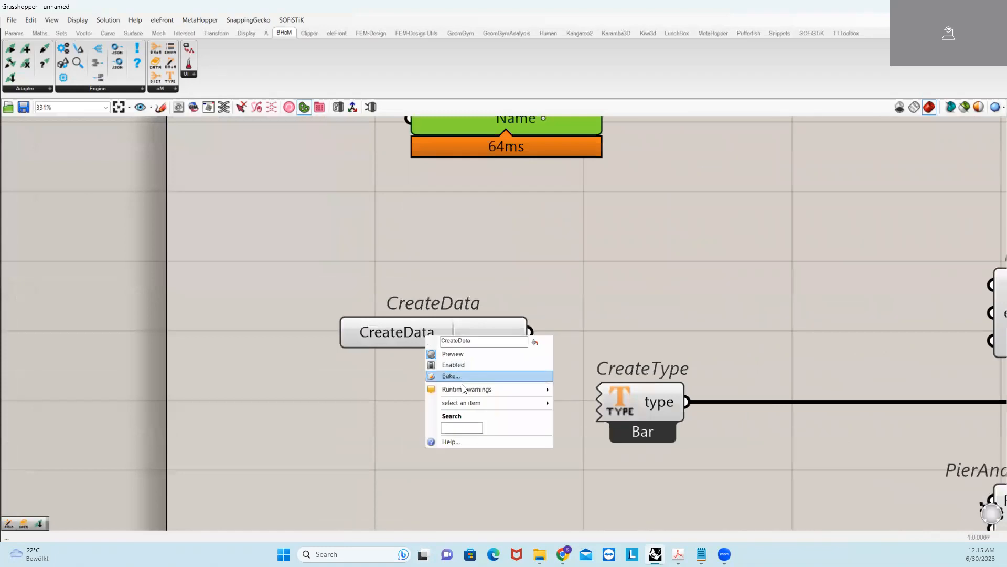
pyautogui.moveTo(475, 404)
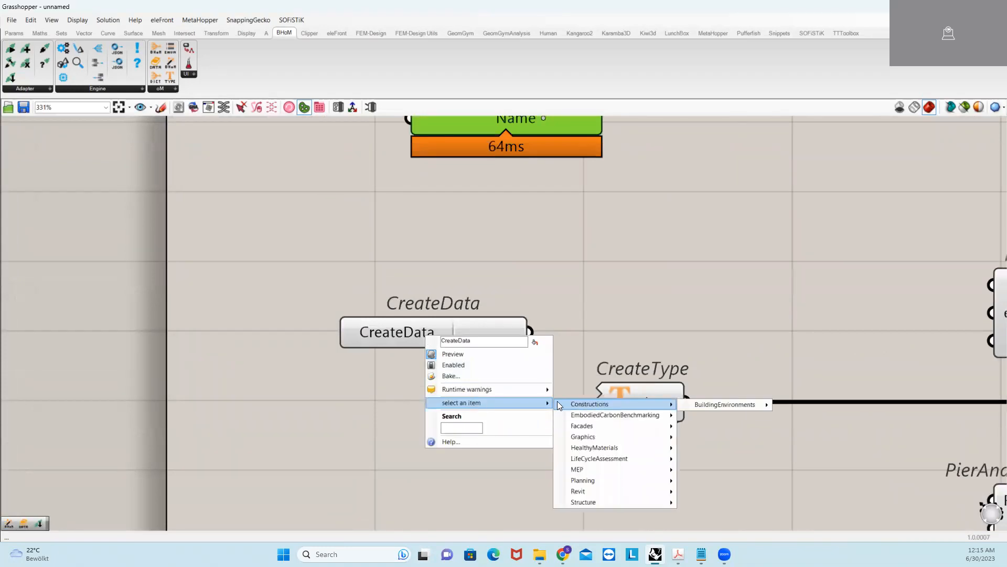
pyautogui.moveTo(605, 486)
pyautogui.moveTo(626, 502)
pyautogui.moveTo(757, 505)
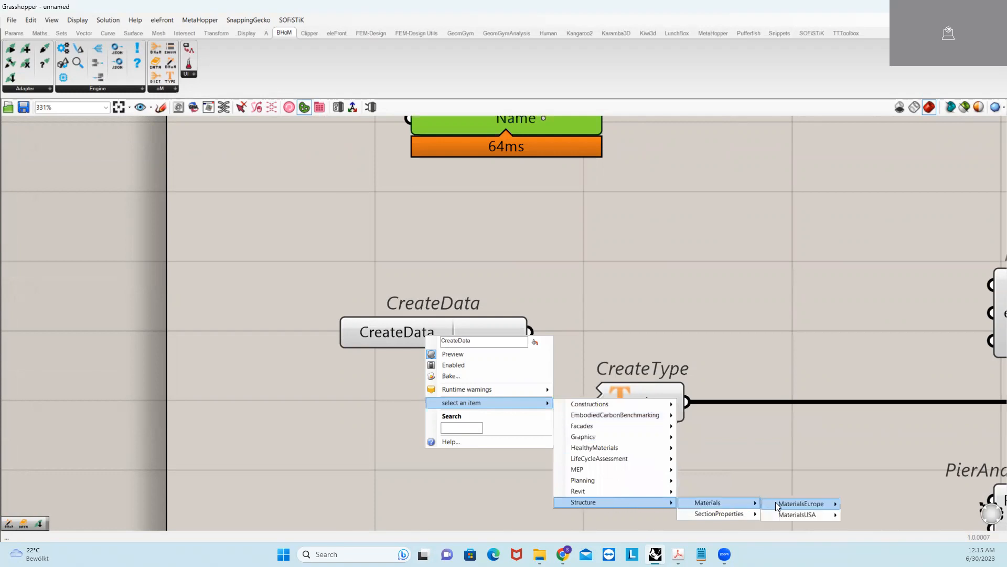
pyautogui.moveTo(798, 514)
pyautogui.click(855, 513)
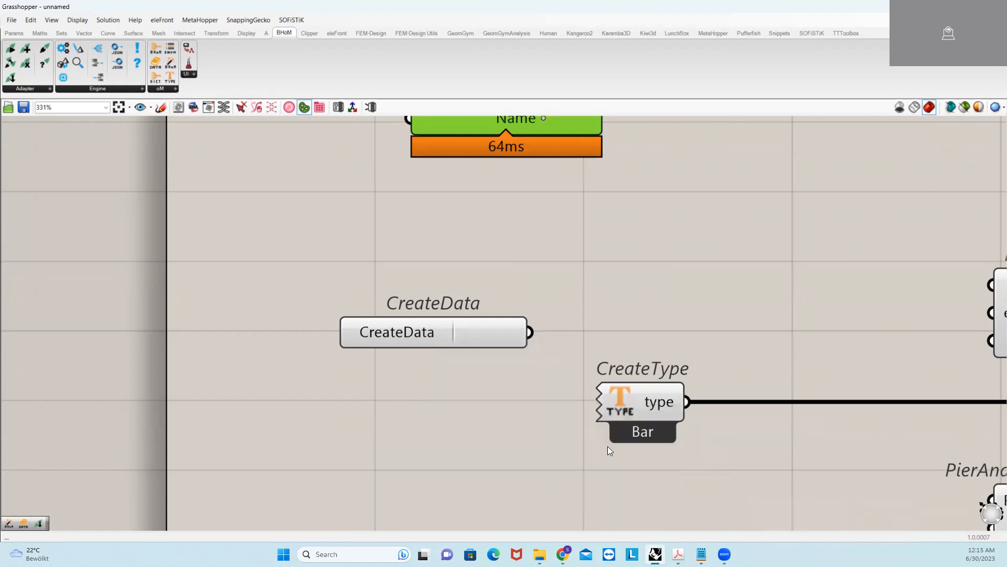
# - Choose the 5000psiLW material in the Concrete data component and place it just below Bar
pyautogui.click(597, 332)
pyautogui.click(627, 431)
pyautogui.click(596, 331)
pyautogui.click(626, 399)
pyautogui.click(597, 331)
pyautogui.click(627, 388)
pyautogui.moveTo(286, 272); pyautogui.dragTo(268, 242)
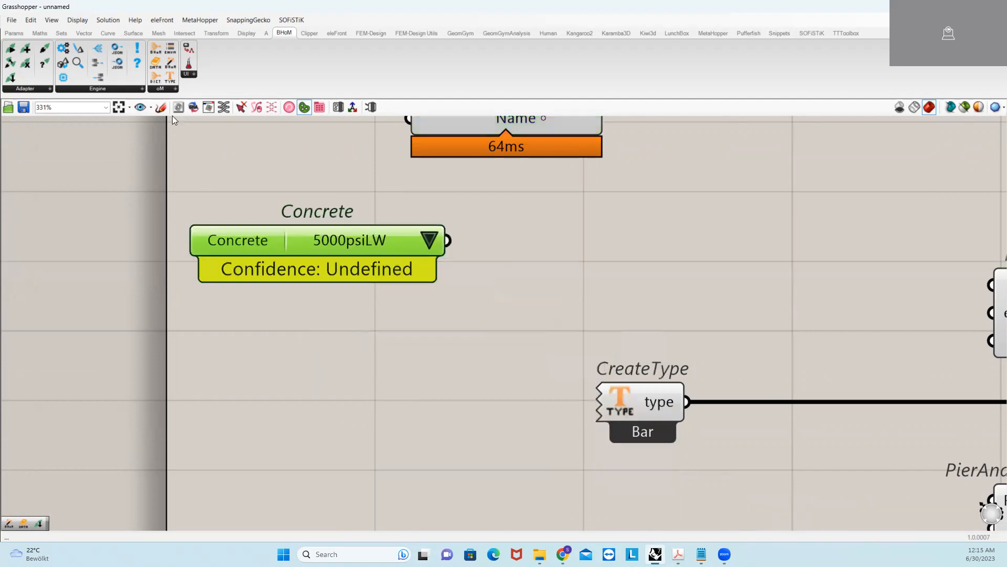
# - Add another CreateData component set to Revit's BHoM Default FamilyMaps and place it below Concrete
pyautogui.click(162, 89)
pyautogui.moveTo(174, 161); pyautogui.dragTo(242, 319)
pyautogui.rightClick(242, 318)
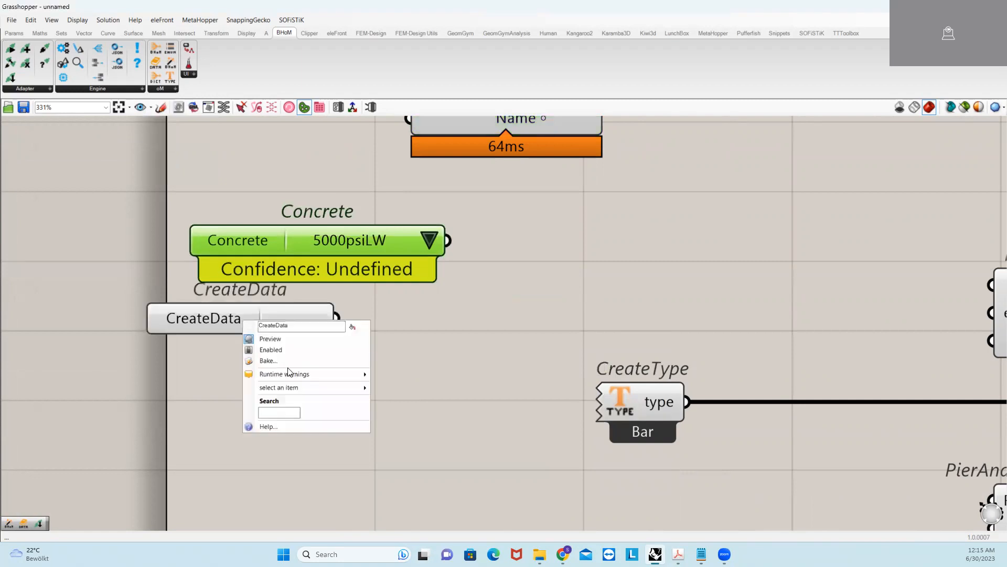
pyautogui.moveTo(304, 388)
pyautogui.moveTo(433, 477)
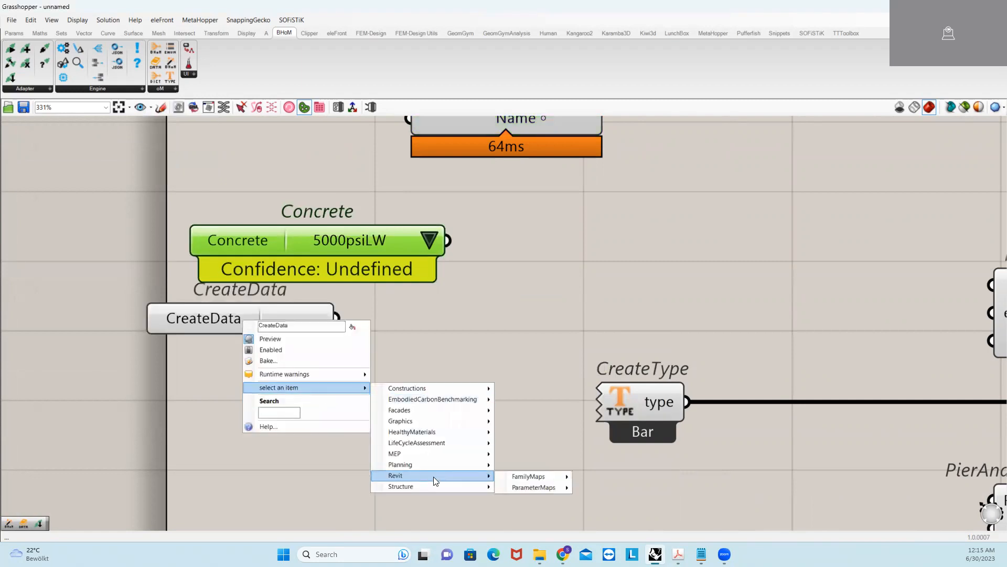
pyautogui.moveTo(533, 477)
pyautogui.click(600, 476)
pyautogui.moveTo(255, 309); pyautogui.dragTo(354, 394)
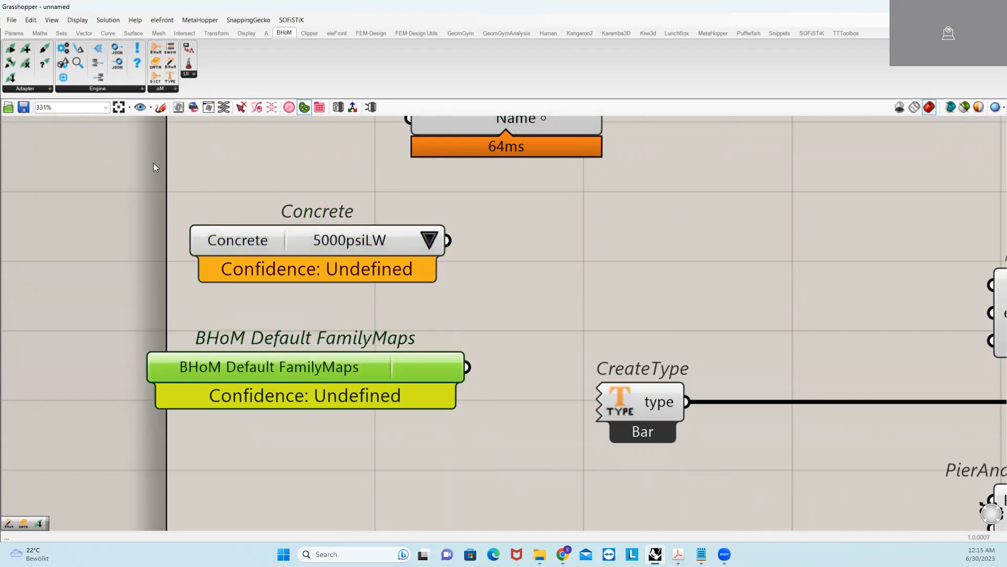
# - Add a CreateDictionary component and place it in the free space below BHoM Default FamilyMaps and CreateType
pyautogui.click(164, 88)
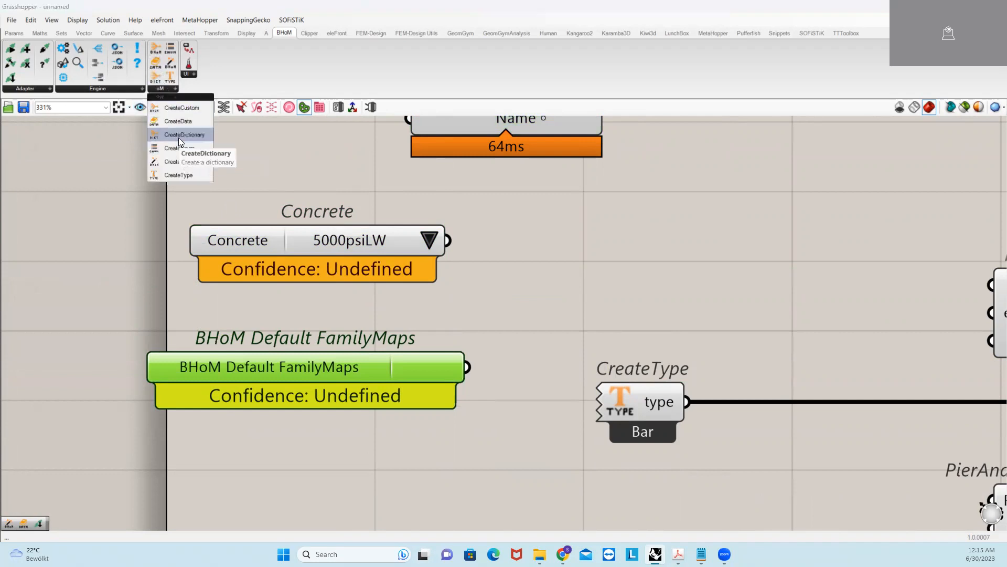
pyautogui.moveTo(178, 134); pyautogui.dragTo(356, 477)
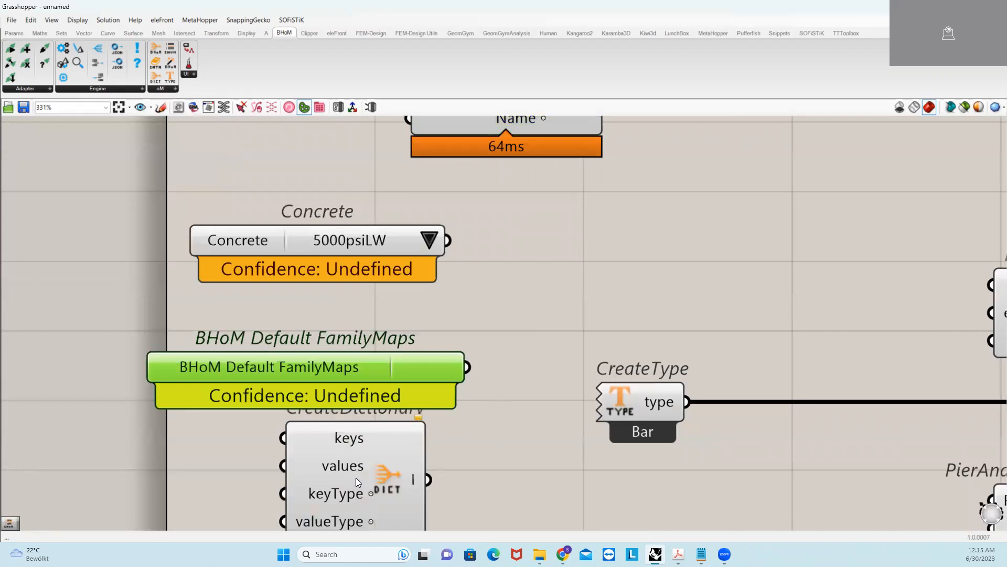
pyautogui.moveTo(369, 464); pyautogui.dragTo(443, 272, button='right')
pyautogui.moveTo(417, 290); pyautogui.dragTo(470, 350)
pyautogui.moveTo(334, 285)
pyautogui.mouseDown()
pyautogui.moveTo(426, 297)
pyautogui.moveTo(337, 290)
pyautogui.mouseUp()
pyautogui.moveTo(309, 338); pyautogui.dragTo(460, 335)
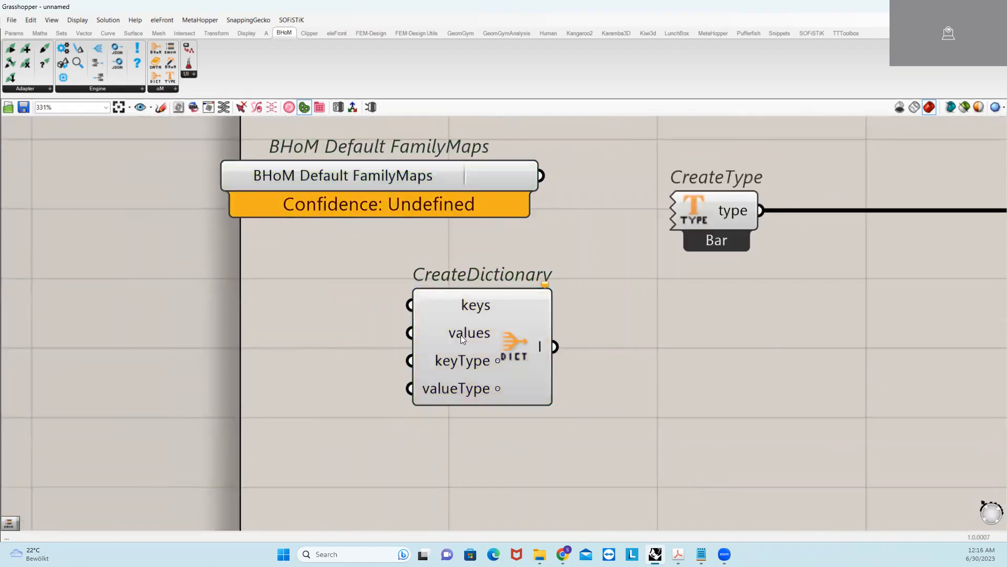
pyautogui.moveTo(554, 346); pyautogui.dragTo(607, 299)
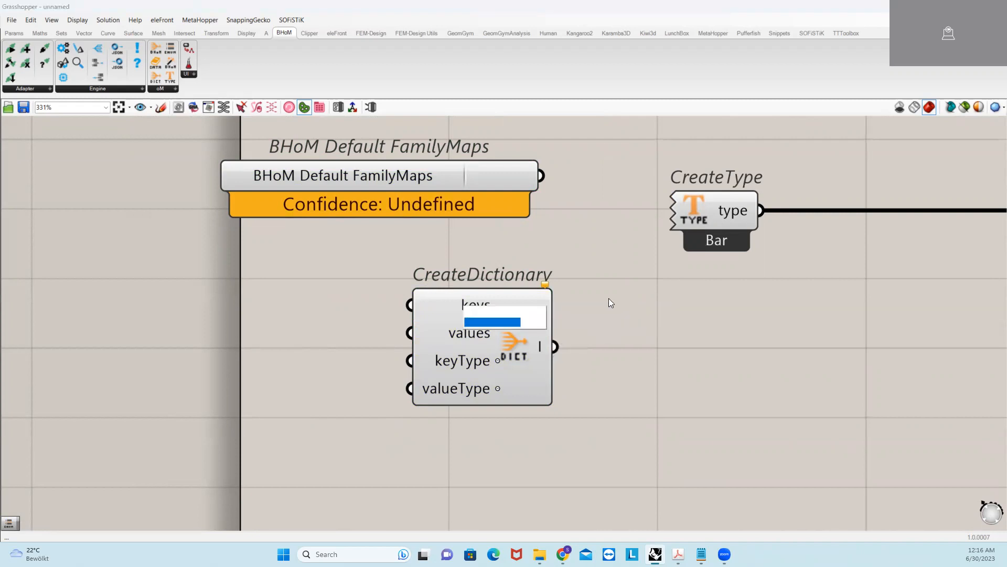
pyautogui.click(520, 369)
pyautogui.moveTo(523, 372); pyautogui.dragTo(620, 385)
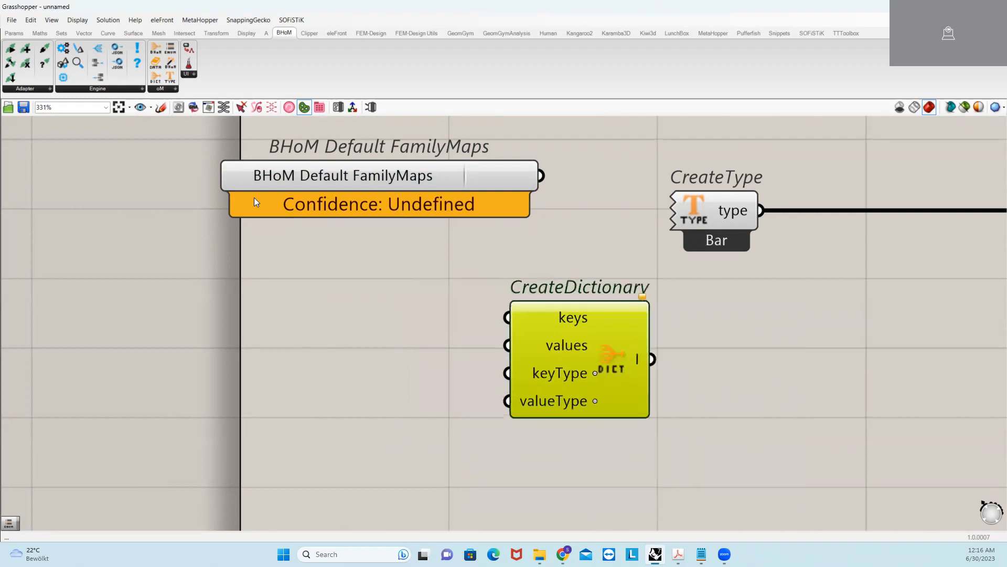
# - Add a CreateEnum component below BHoM Default FamilyMaps and set it to the structural section property reinforcement type ReinforcementPattern
pyautogui.click(164, 91)
pyautogui.moveTo(176, 150); pyautogui.dragTo(344, 312)
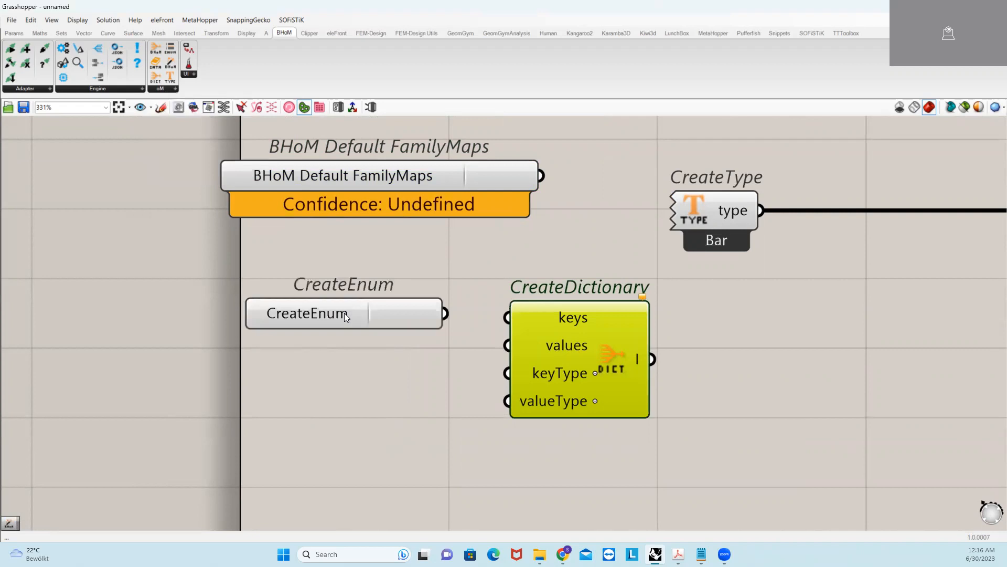
pyautogui.rightClick(358, 311)
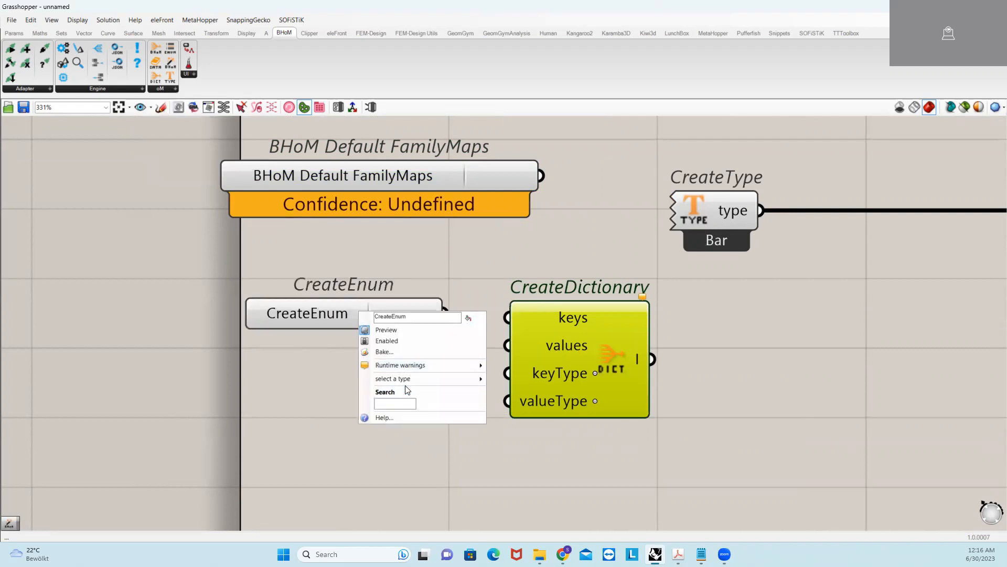
pyautogui.moveTo(405, 379)
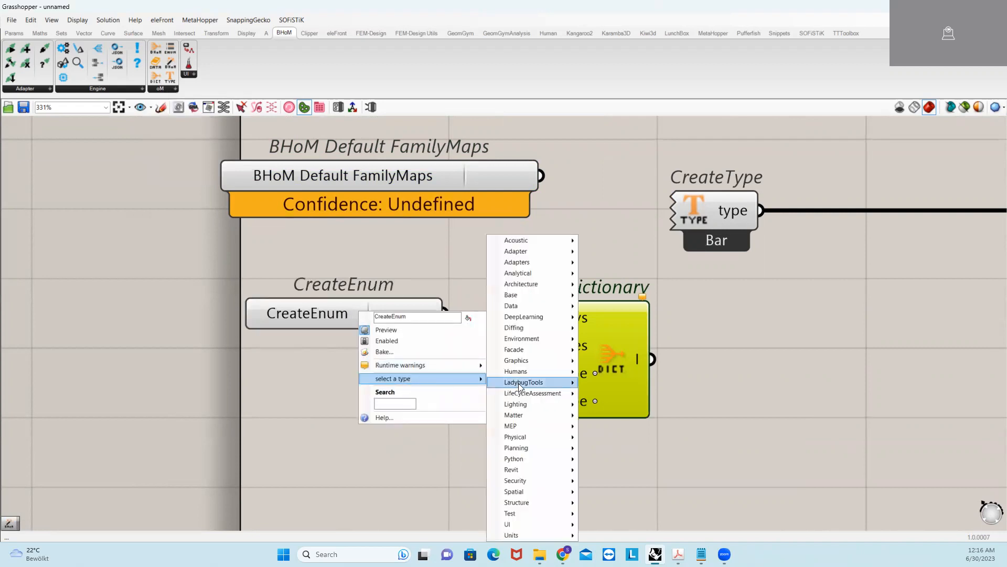
pyautogui.moveTo(559, 504)
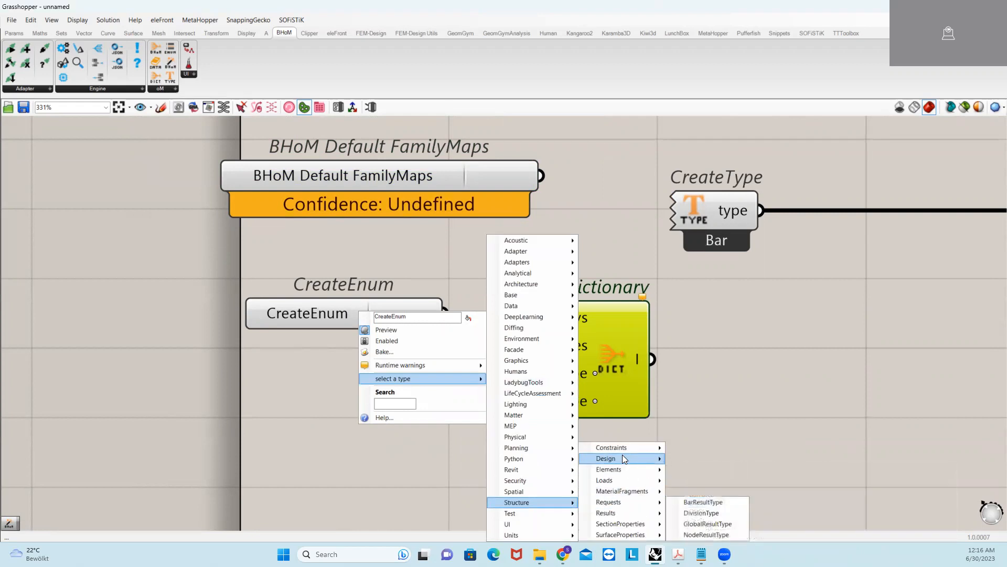
pyautogui.moveTo(646, 483)
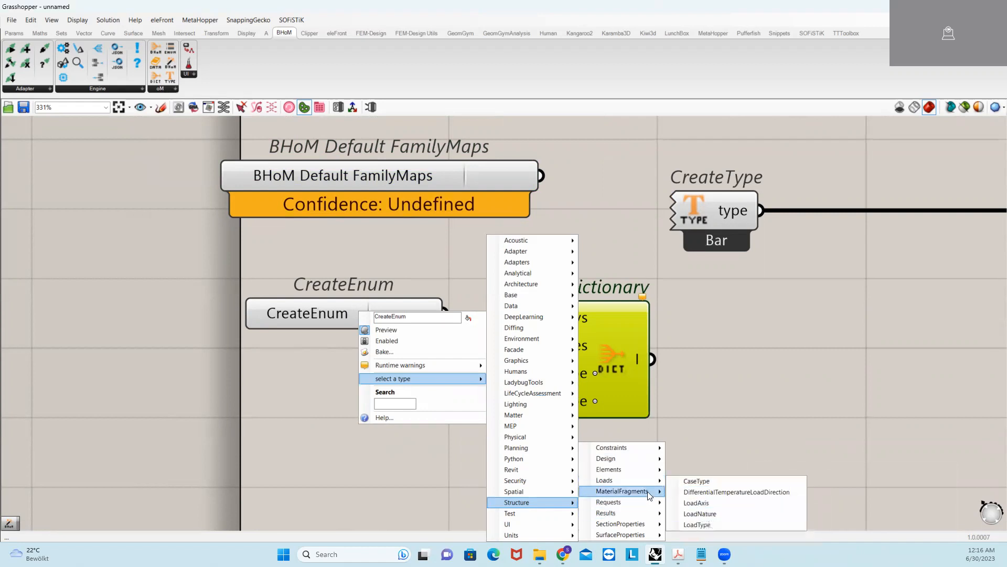
pyautogui.moveTo(653, 525)
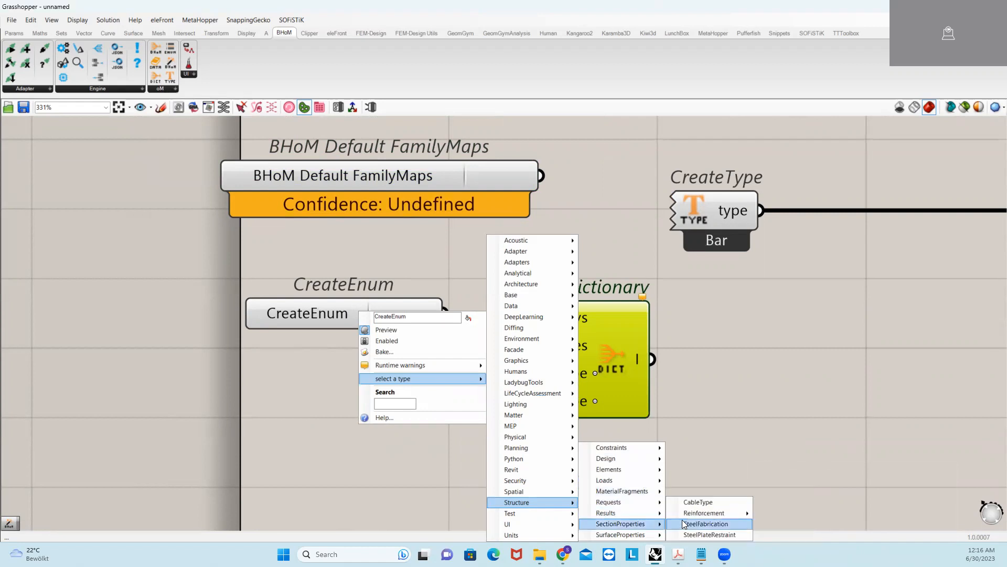
pyautogui.moveTo(706, 513)
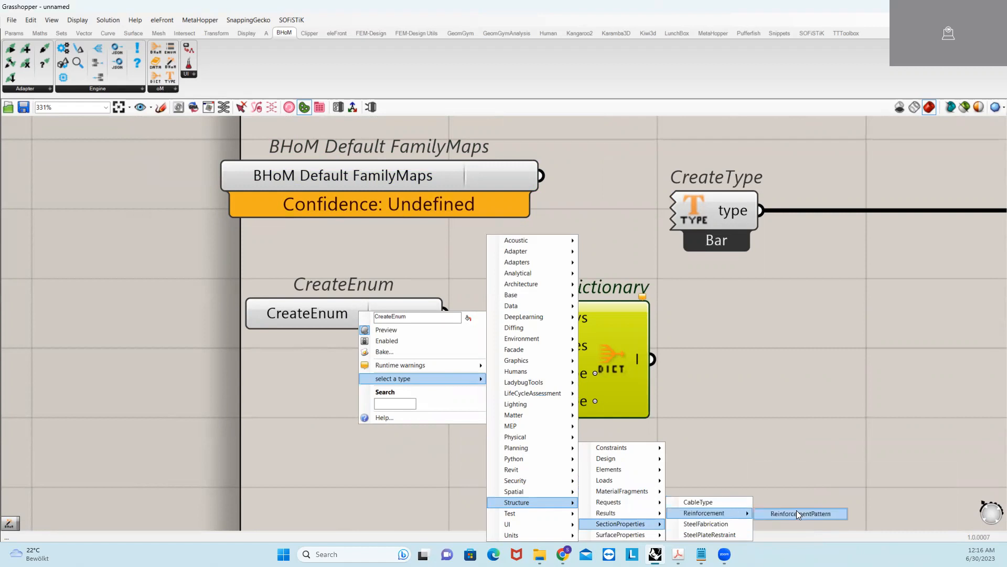
pyautogui.click(788, 512)
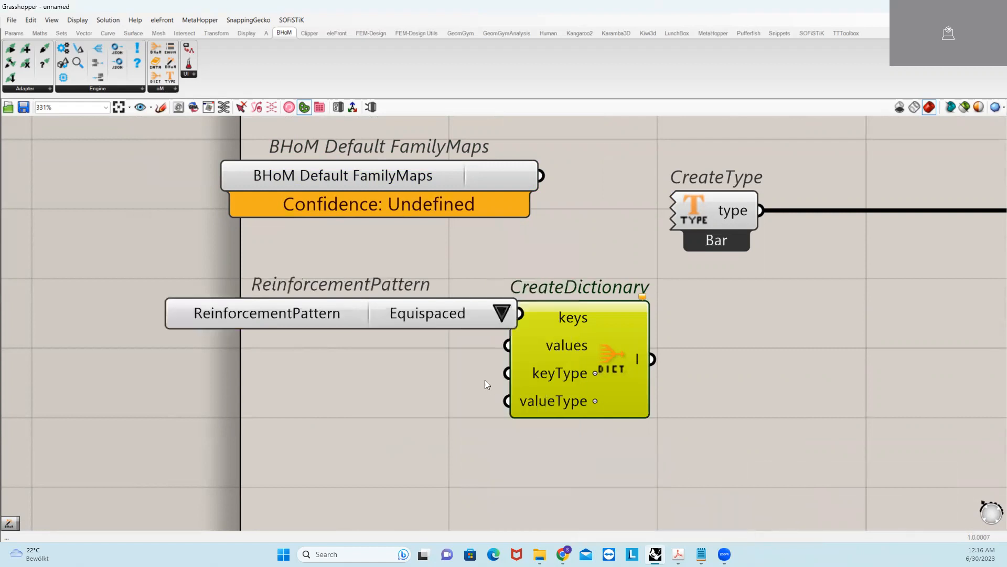
# - Set the ReinforcementPattern value to Horizontal and move the component slightly up beside CreateDictionary
pyautogui.click(486, 315)
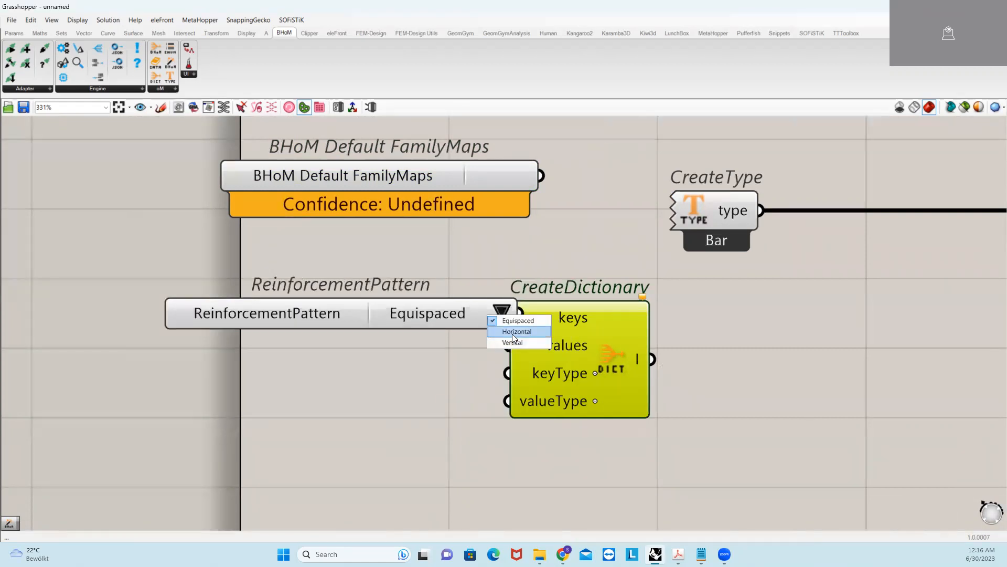
pyautogui.click(513, 342)
pyautogui.click(501, 311)
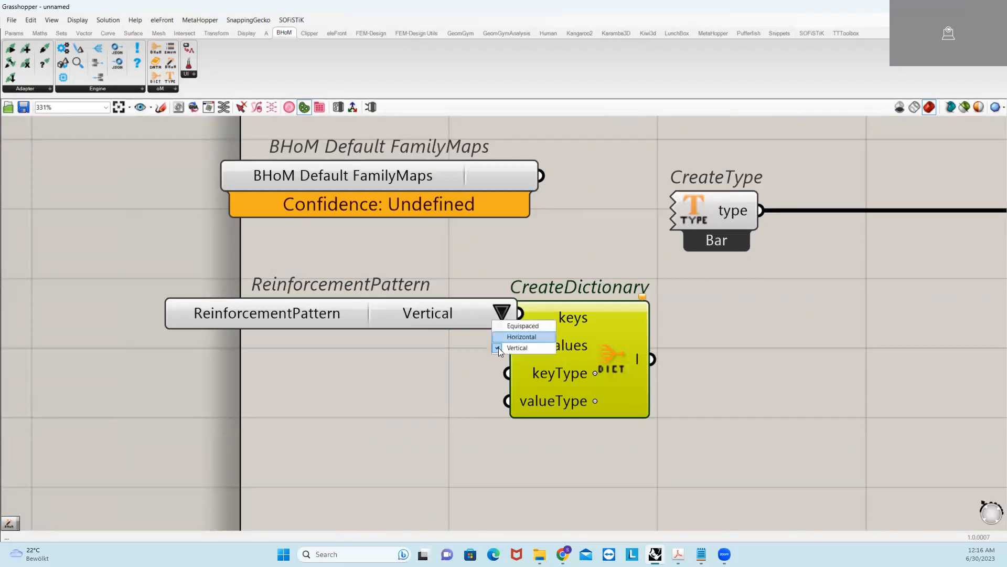
pyautogui.click(507, 336)
pyautogui.moveTo(514, 302); pyautogui.dragTo(459, 359)
pyautogui.moveTo(351, 372); pyautogui.dragTo(402, 293)
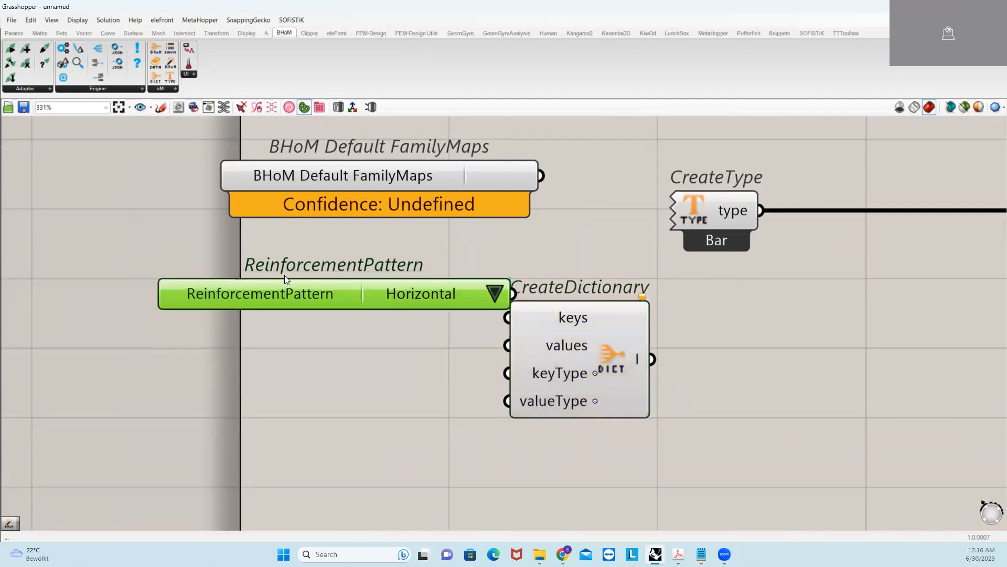
# - Add a CreateObject component in the free space between CreateDictionary and PierAndSpandrelForceRequest
pyautogui.click(160, 87)
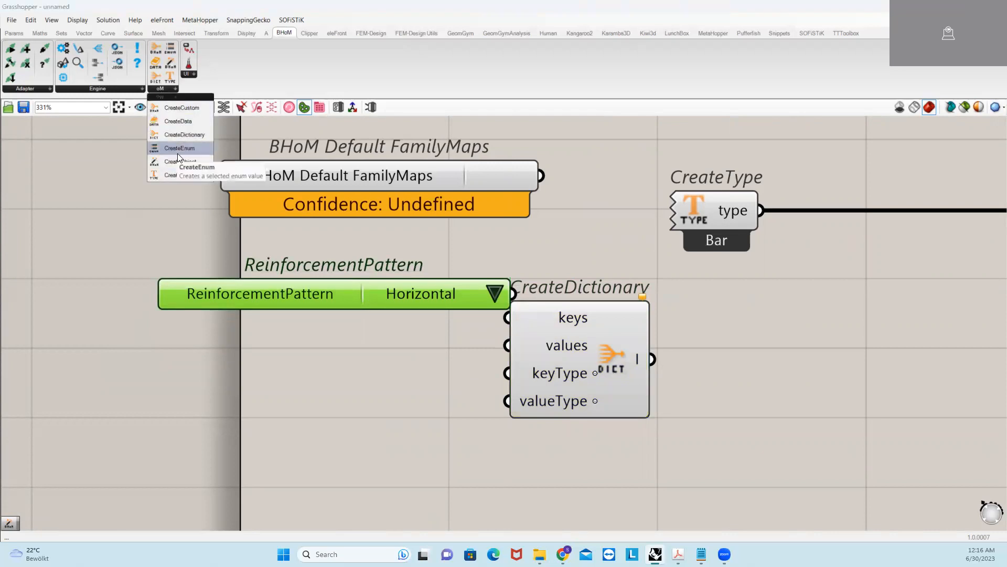
pyautogui.scroll(-3, 344, 212)
pyautogui.scroll(-2, 495, 273)
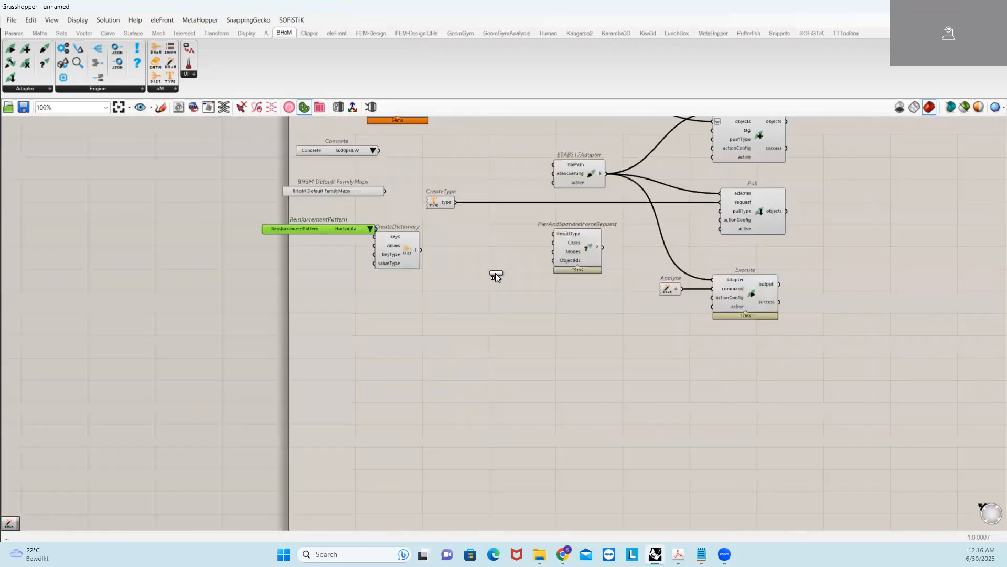
pyautogui.click(495, 272)
pyautogui.scroll(7, 496, 273)
pyautogui.rightClick(495, 273)
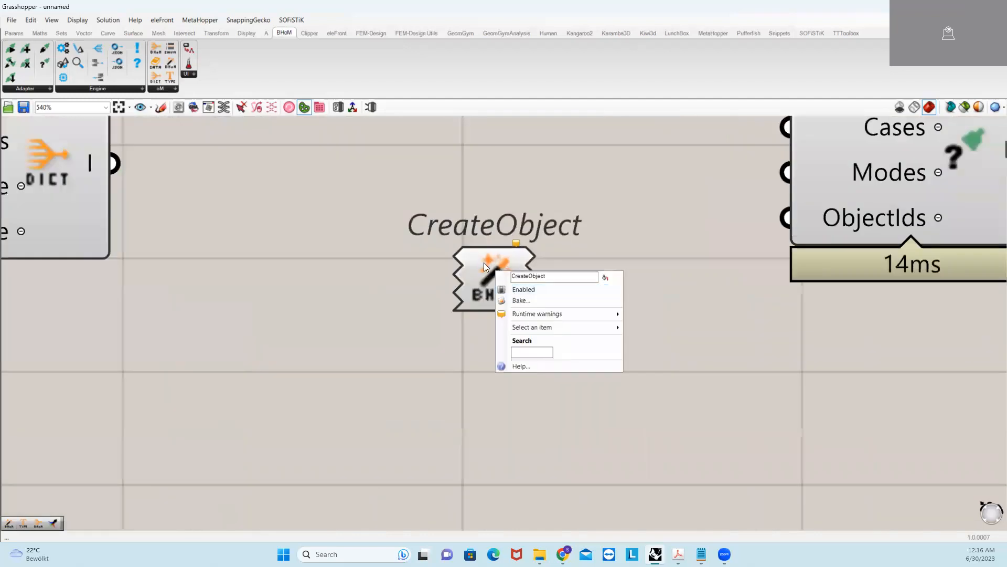
pyautogui.scroll(-6, 485, 262)
pyautogui.moveTo(410, 195); pyautogui.dragTo(430, 247, button='right')
pyautogui.moveTo(403, 126); pyautogui.dragTo(416, 192, button='right')
pyautogui.moveTo(415, 192); pyautogui.dragTo(415, 164)
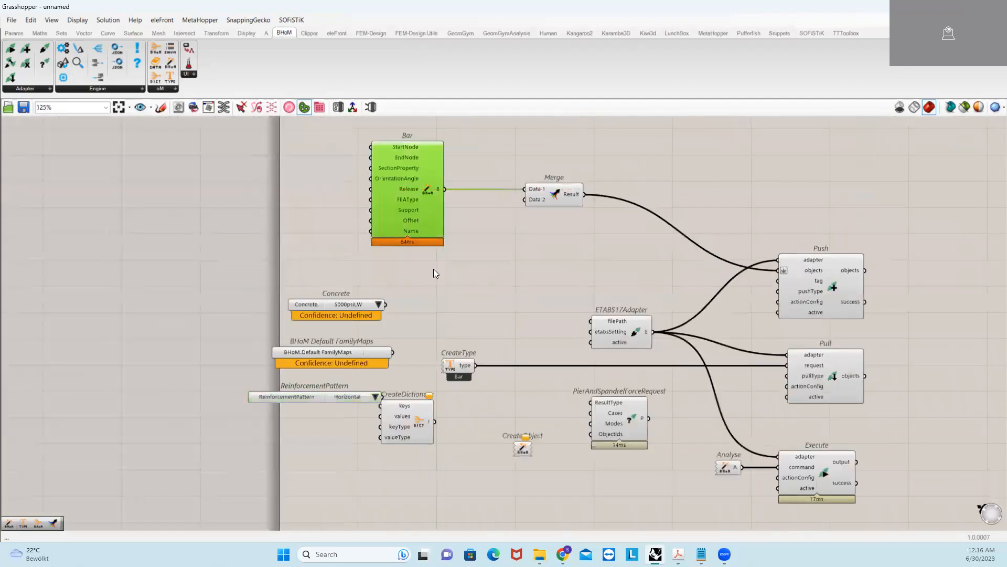
# - Set the CreateObject component to the structural Panel element constructor that takes one ICurve outline and a list of ICurve openings
pyautogui.scroll(7, 514, 431)
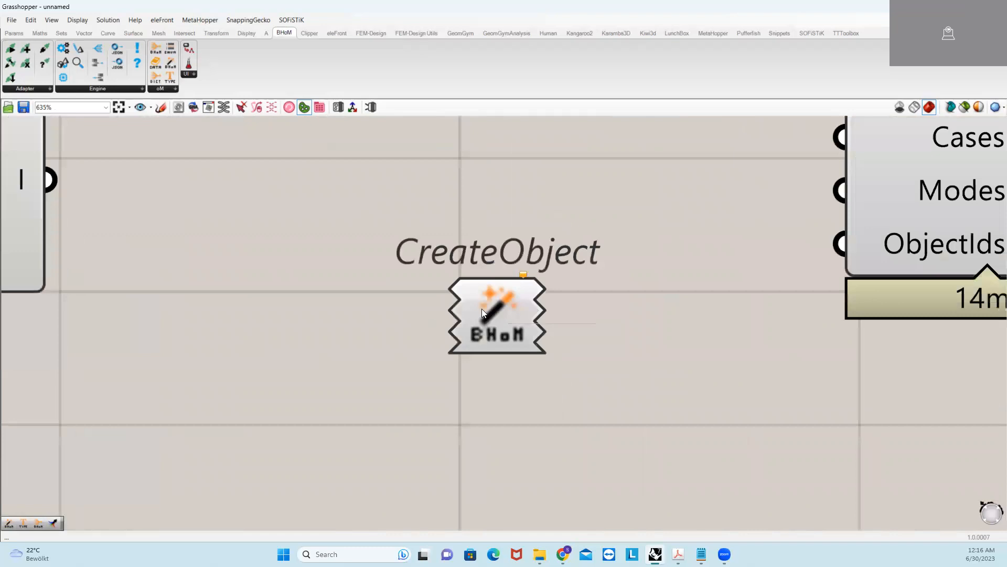
pyautogui.rightClick(482, 309)
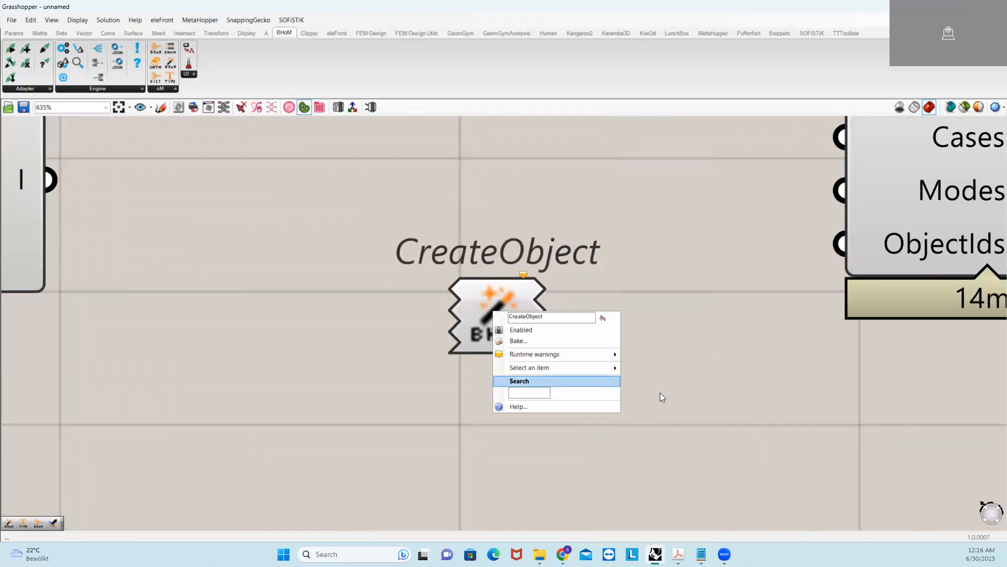
pyautogui.moveTo(612, 368)
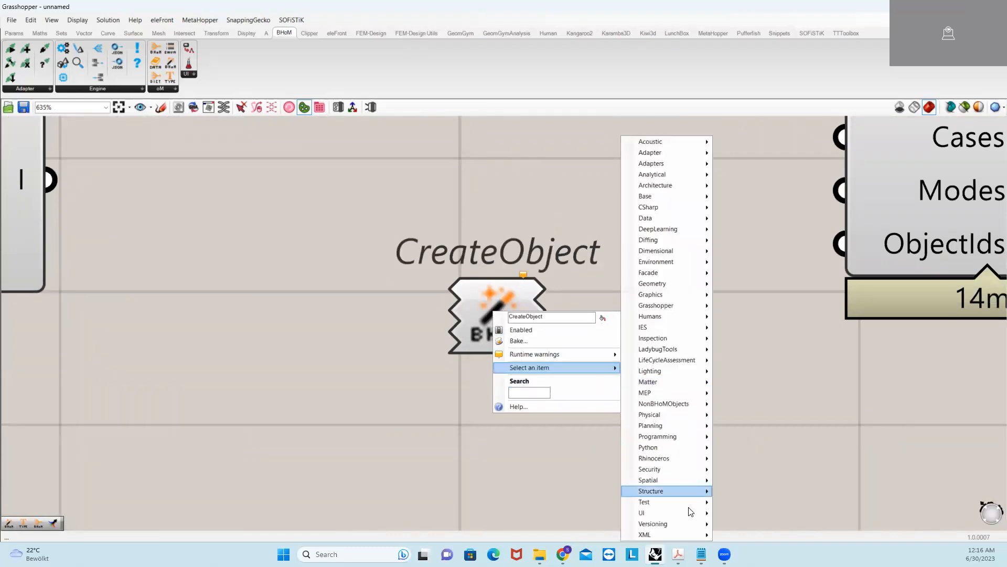
pyautogui.moveTo(685, 489)
pyautogui.moveTo(743, 469)
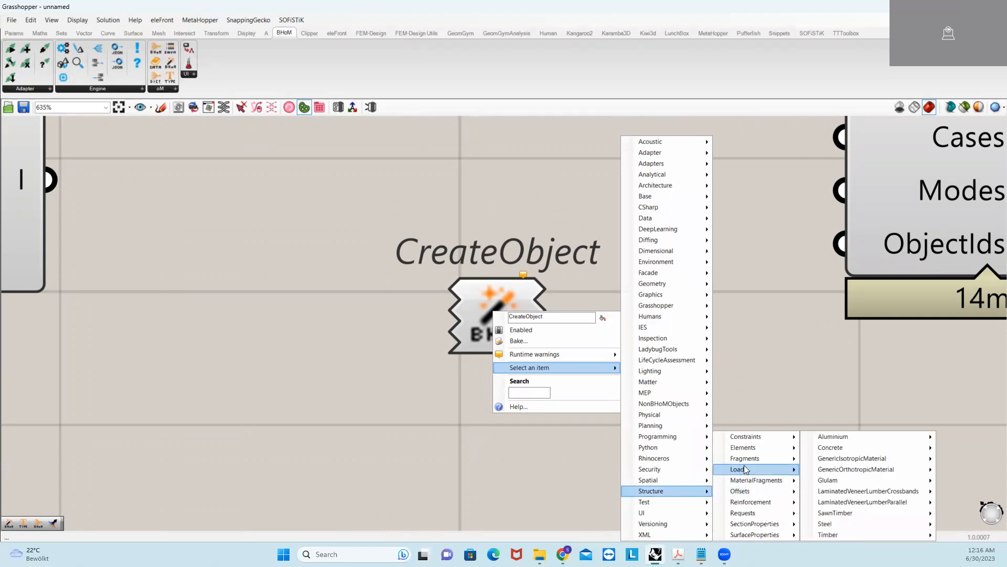
pyautogui.moveTo(747, 449)
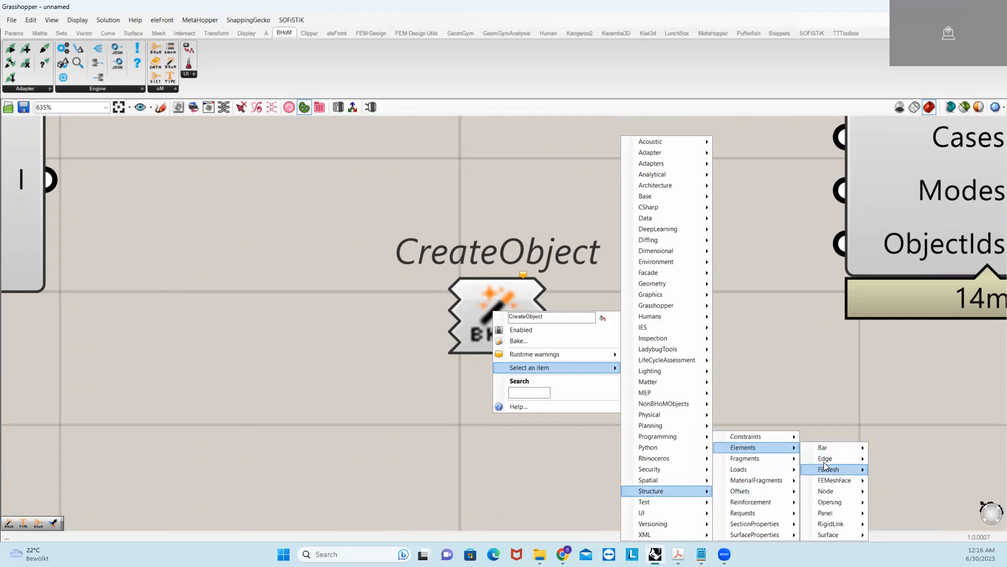
pyautogui.moveTo(825, 463)
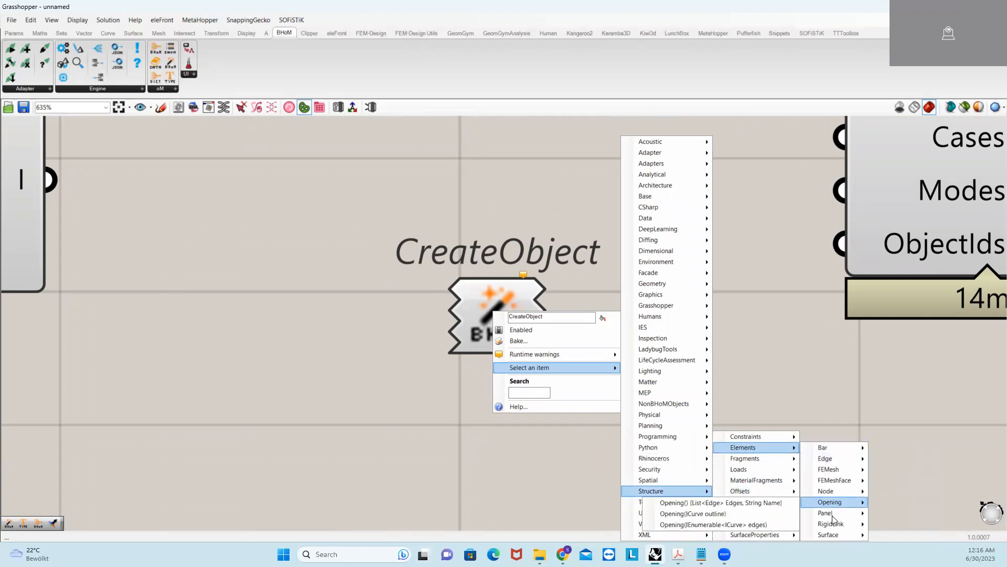
pyautogui.moveTo(832, 514)
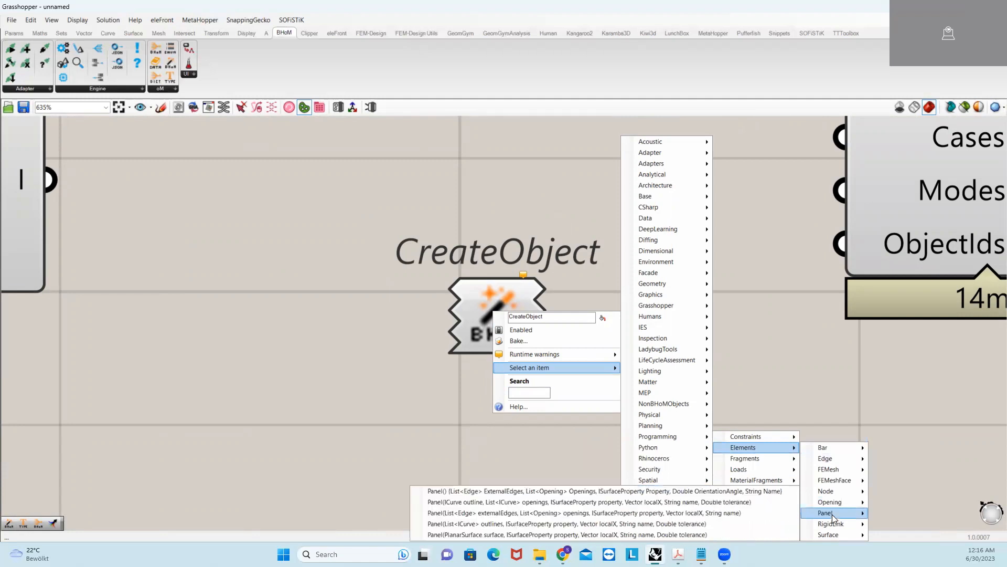
pyautogui.click(545, 502)
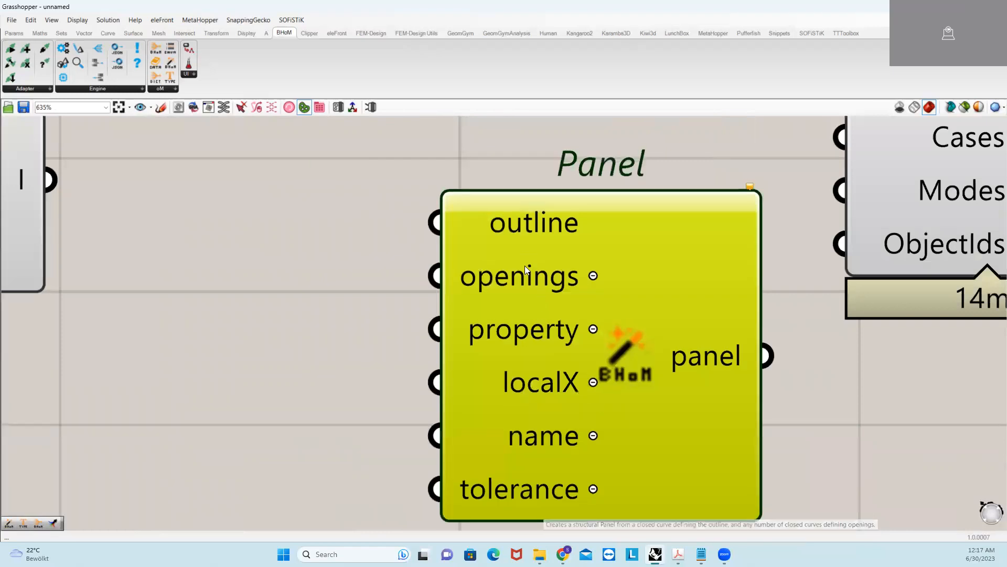
pyautogui.scroll(-3, 550, 337)
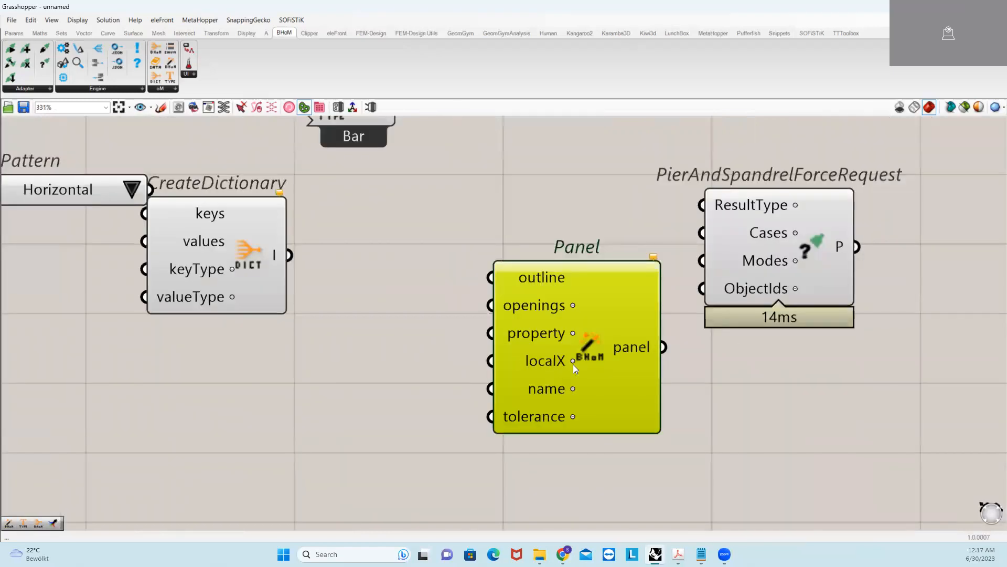
pyautogui.scroll(-4, 600, 352)
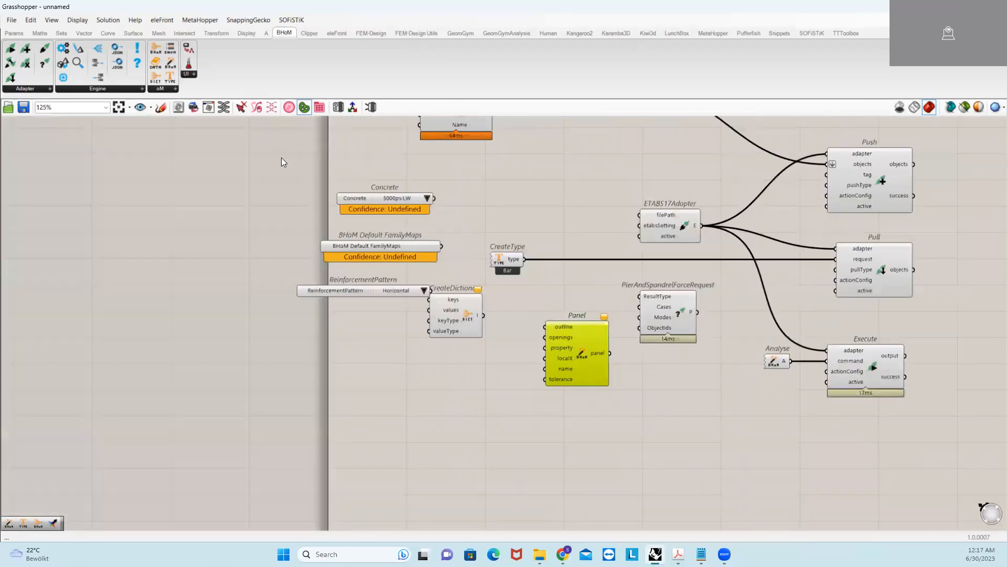
# - Switch to BHoM_Intro.pdf in Adobe Acrobat Pro to view the BHoM Workflow slide
pyautogui.click(171, 87)
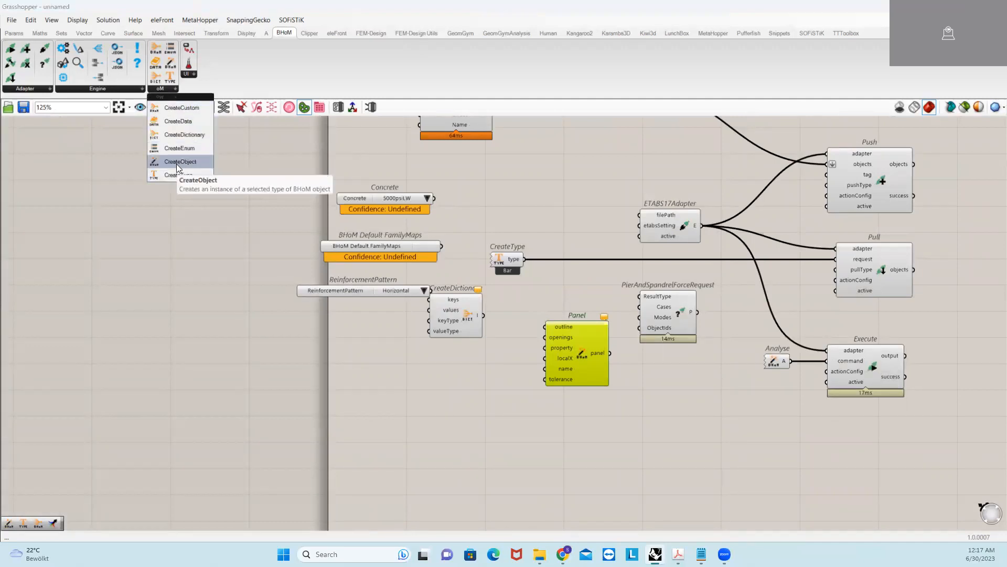
pyautogui.scroll(-4, 604, 403)
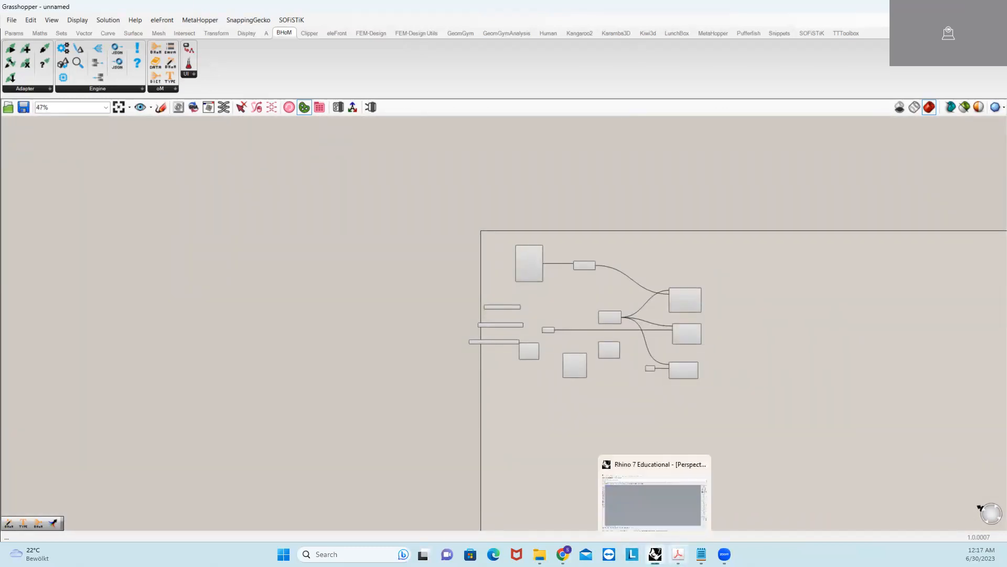
pyautogui.click(677, 554)
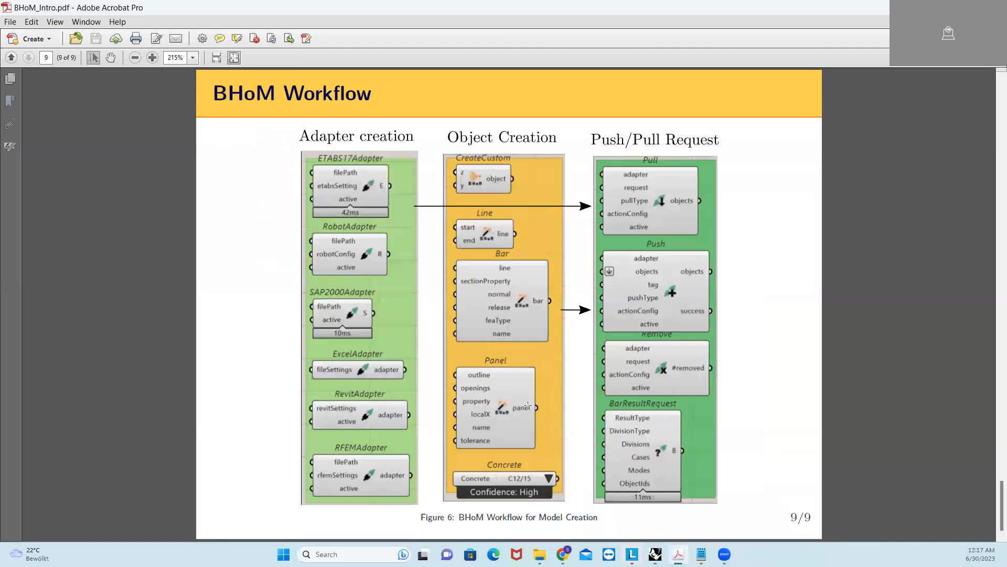